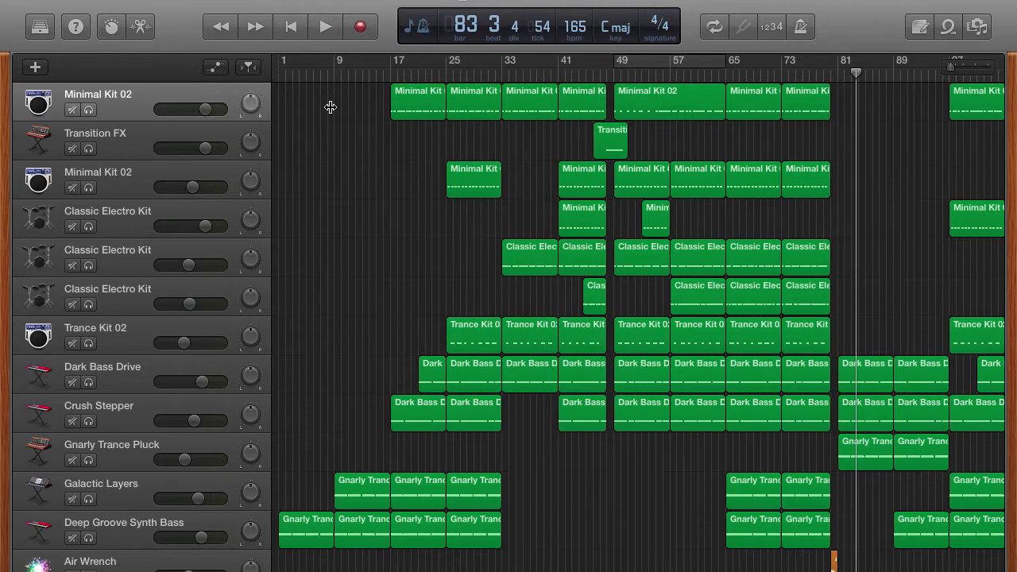
# - Try a few Minimal Kit 02 volume levels, then return the playhead to bar 15
pyautogui.moveTo(205, 109)
pyautogui.moveTo(205, 109)
pyautogui.mouseDown()
pyautogui.moveTo(158, 109)
pyautogui.moveTo(208, 108)
pyautogui.moveTo(171, 109)
pyautogui.moveTo(199, 109)
pyautogui.mouseUp()
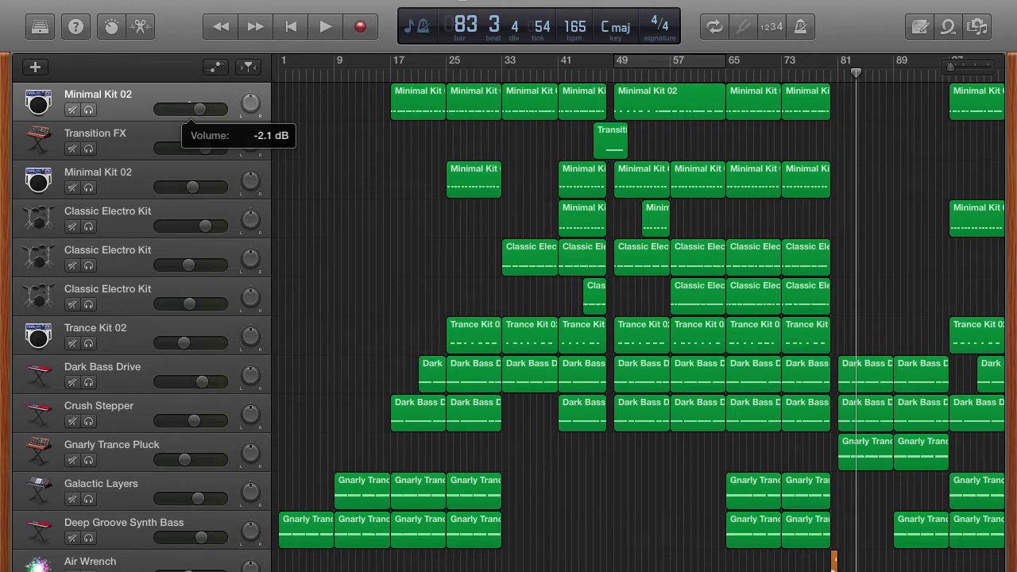
pyautogui.moveTo(200, 108)
pyautogui.mouseDown()
pyautogui.moveTo(177, 109)
pyautogui.moveTo(207, 109)
pyautogui.mouseUp()
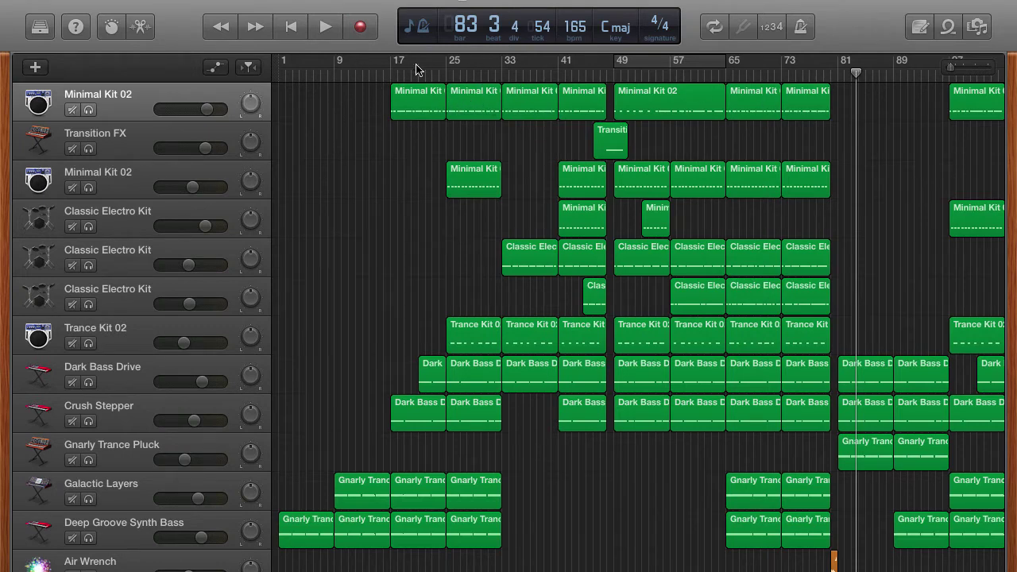
pyautogui.moveTo(866, 80); pyautogui.dragTo(375, 83)
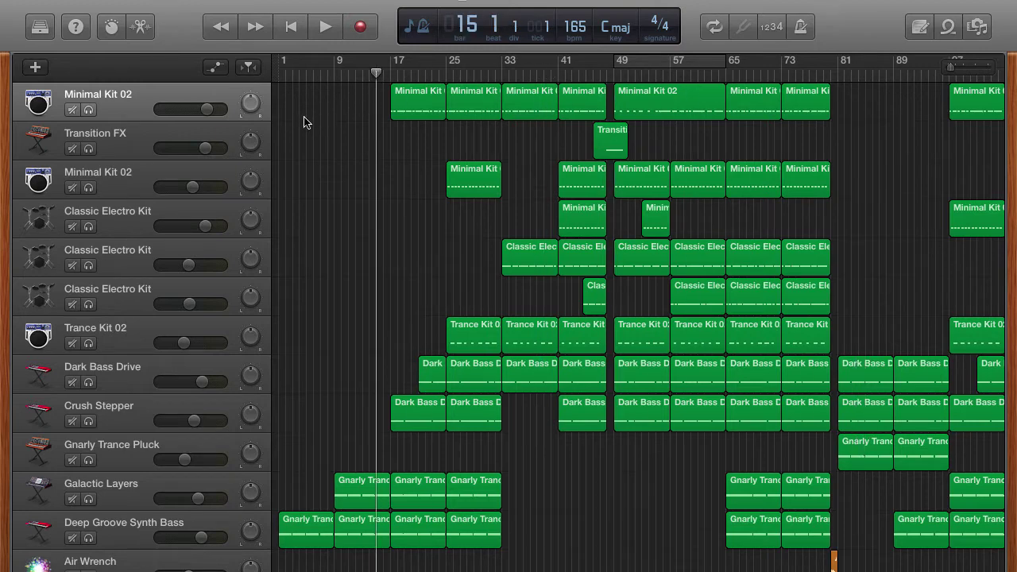
# - Show automation lanes for all tracks and rename the first Minimal Kit 02 track to Kick
pyautogui.click(216, 70)
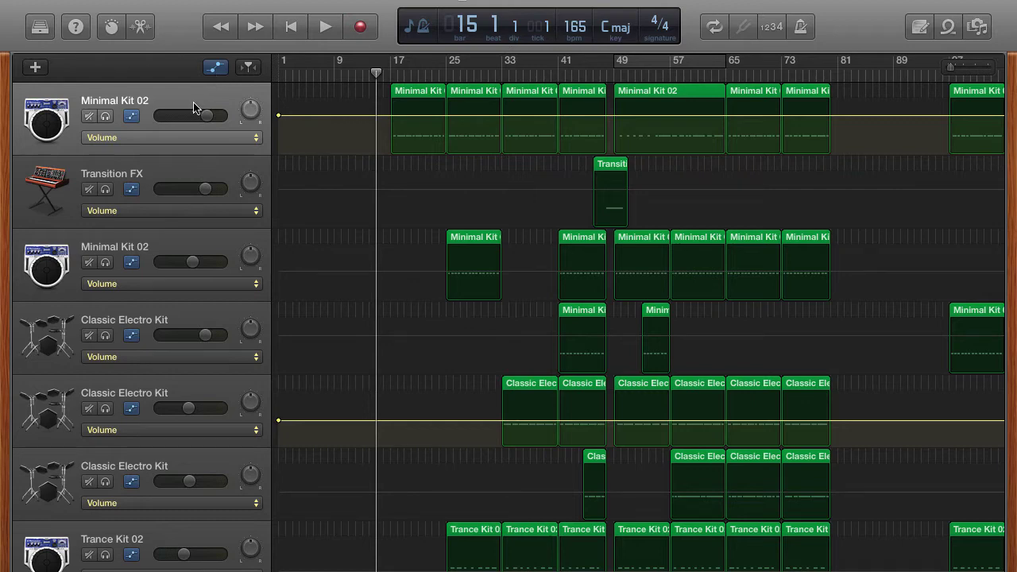
pyautogui.click(190, 170)
pyautogui.click(188, 235)
pyautogui.scroll(-5, 187, 234)
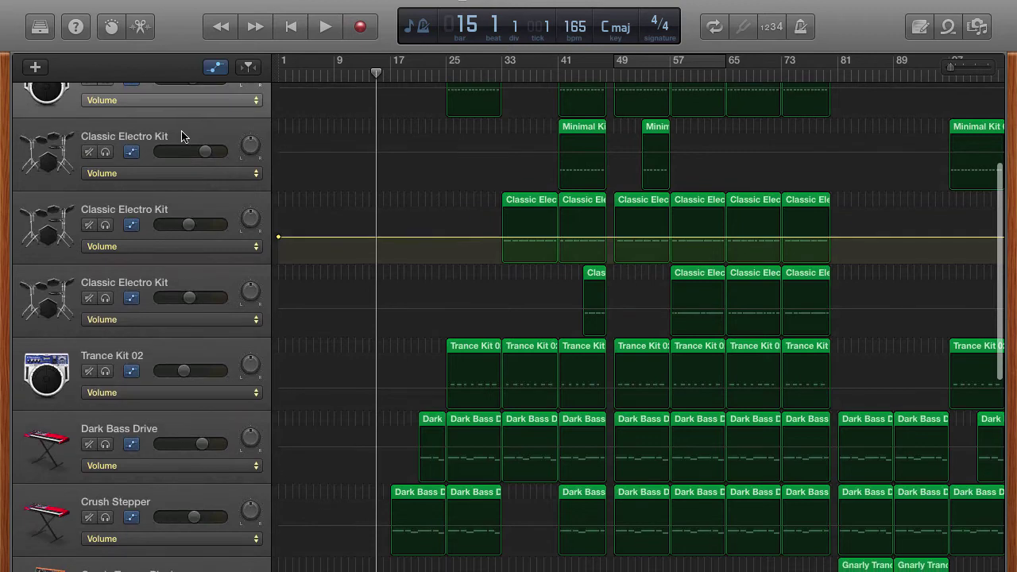
pyautogui.click(182, 136)
pyautogui.click(187, 211)
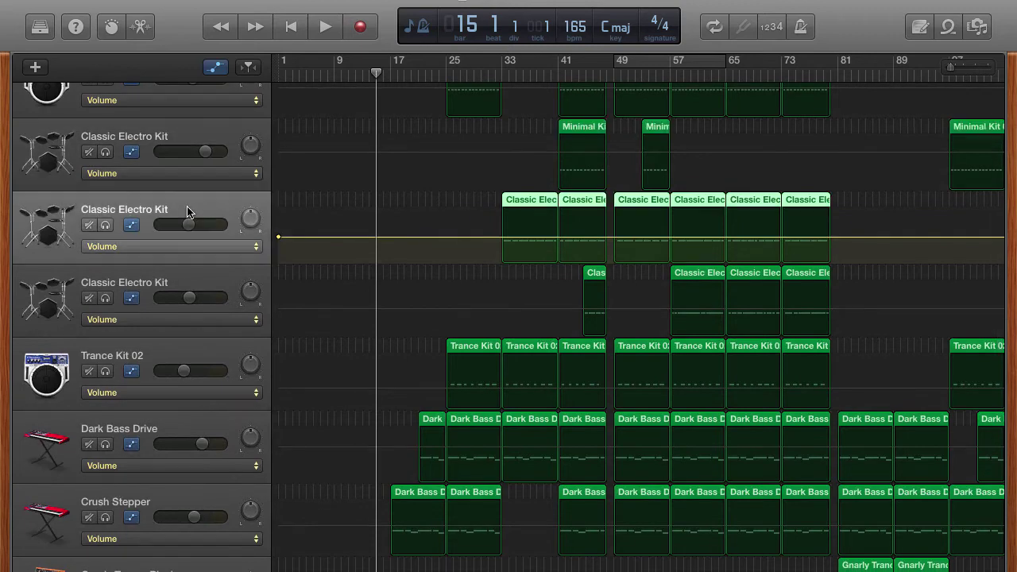
pyautogui.scroll(5, 188, 212)
pyautogui.click(151, 99)
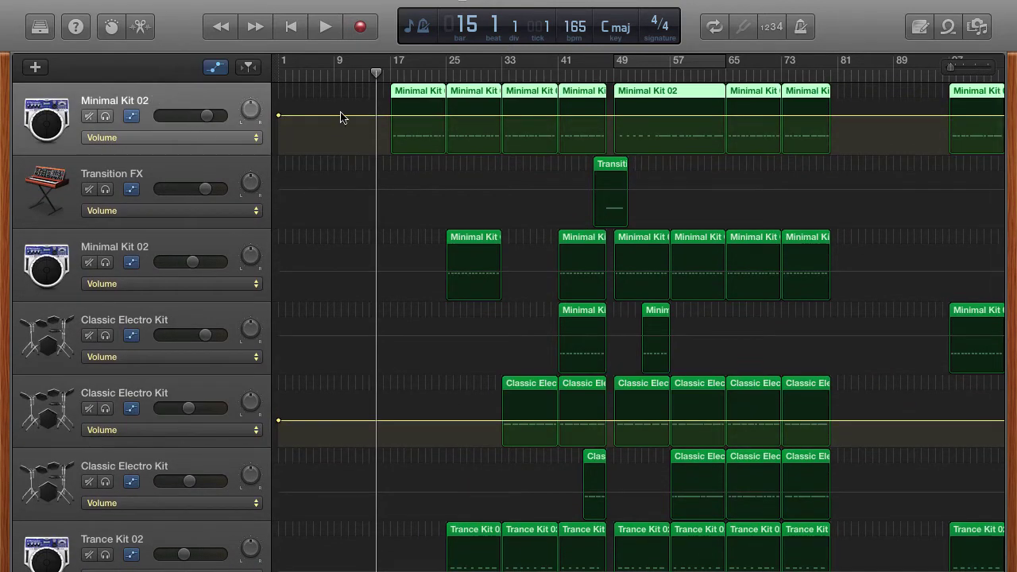
pyautogui.doubleClick(121, 101)
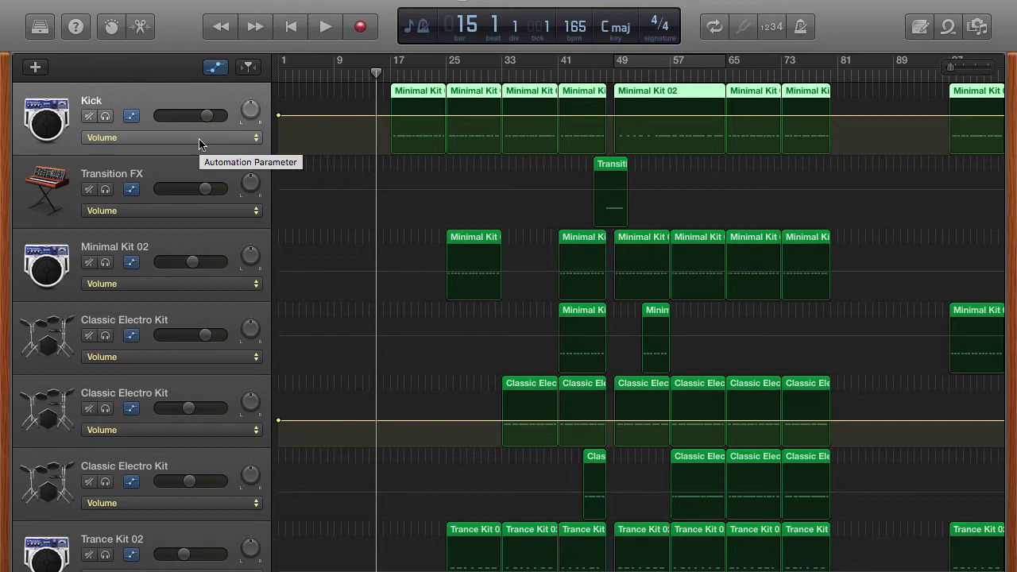
# - Drop the Kick volume points at the start and bar 17 to -∞ dB, ramping up to bar 25
pyautogui.click(392, 118)
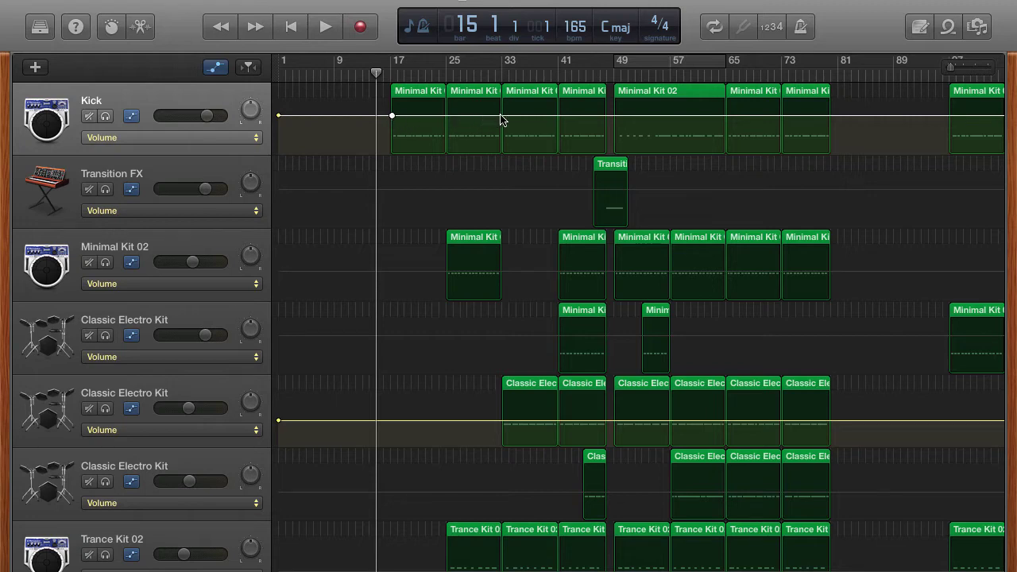
pyautogui.click(446, 116)
pyautogui.moveTo(956, 67); pyautogui.dragTo(962, 67)
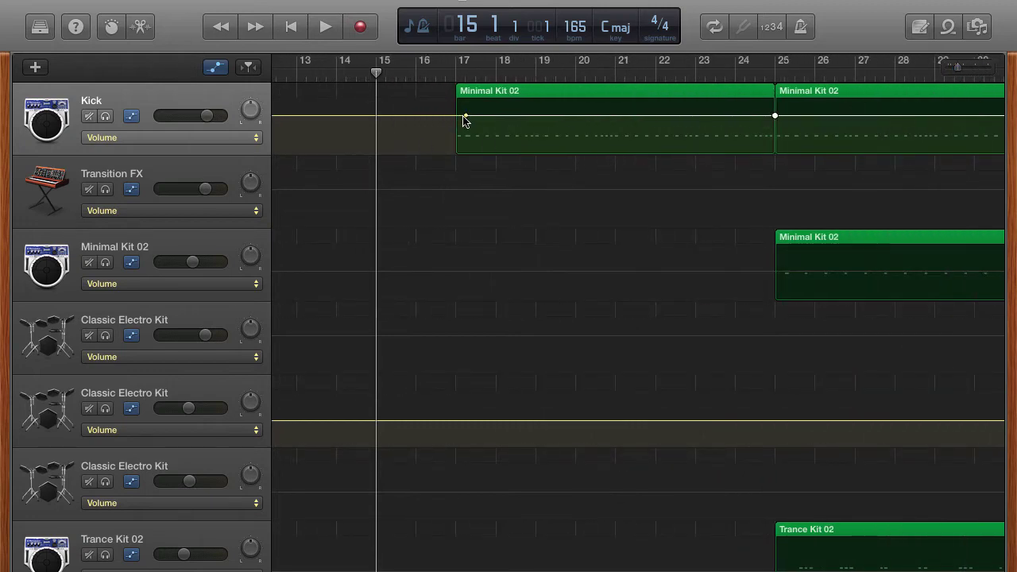
pyautogui.moveTo(467, 119); pyautogui.dragTo(467, 154)
pyautogui.hscroll(-2, 435, 167)
pyautogui.hscroll(-10, 413, 155)
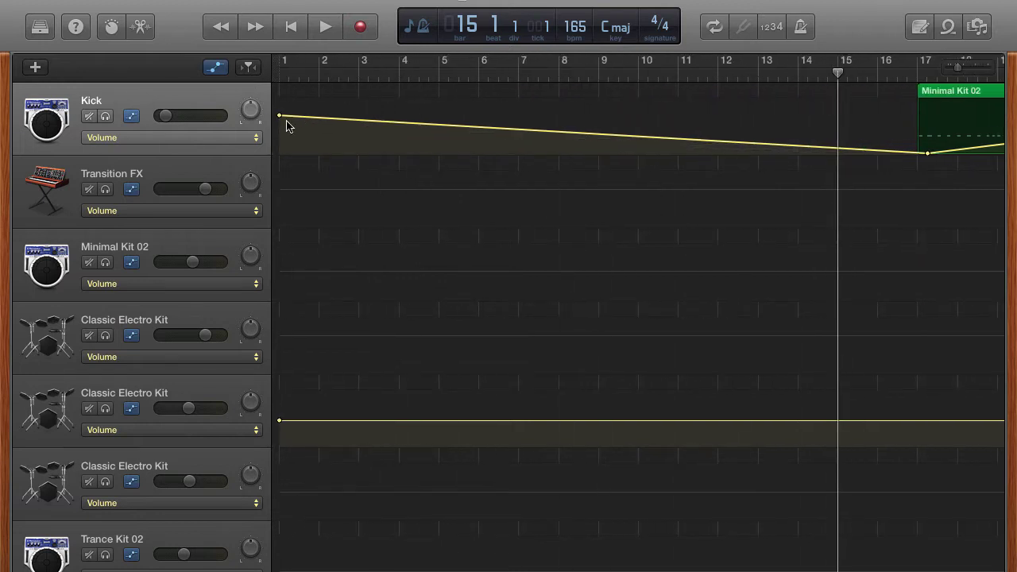
pyautogui.moveTo(281, 120); pyautogui.dragTo(278, 152)
pyautogui.hscroll(8, 543, 159)
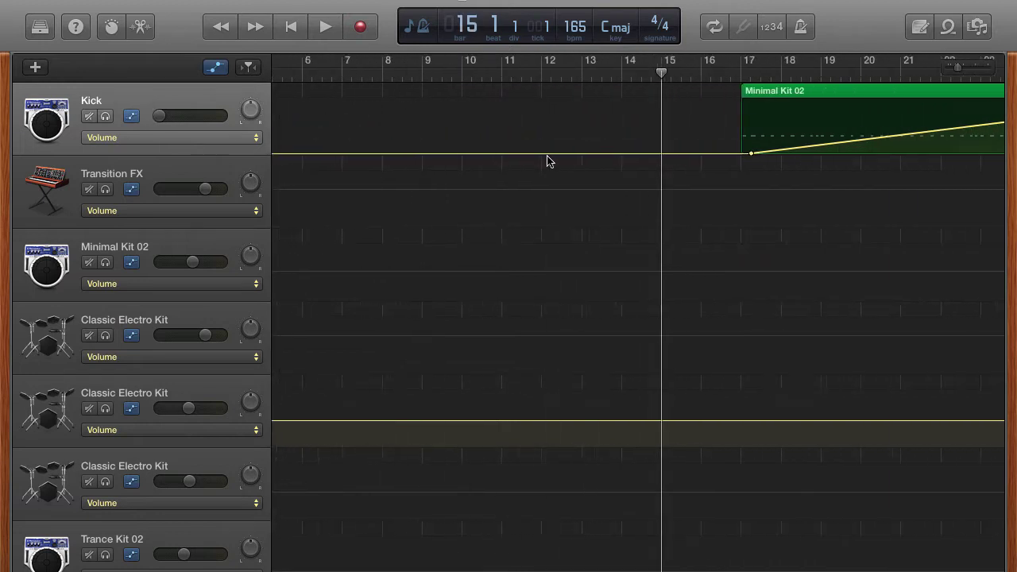
pyautogui.hscroll(2, 542, 159)
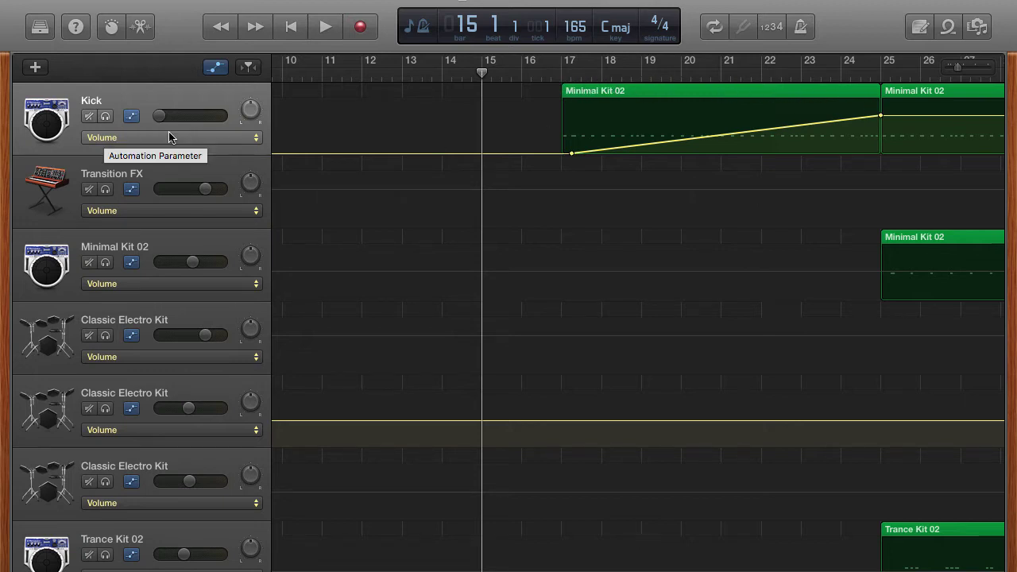
# - Move the fade-in start to 16 4 4 and its end point back to about bar 19
pyautogui.click(515, 73)
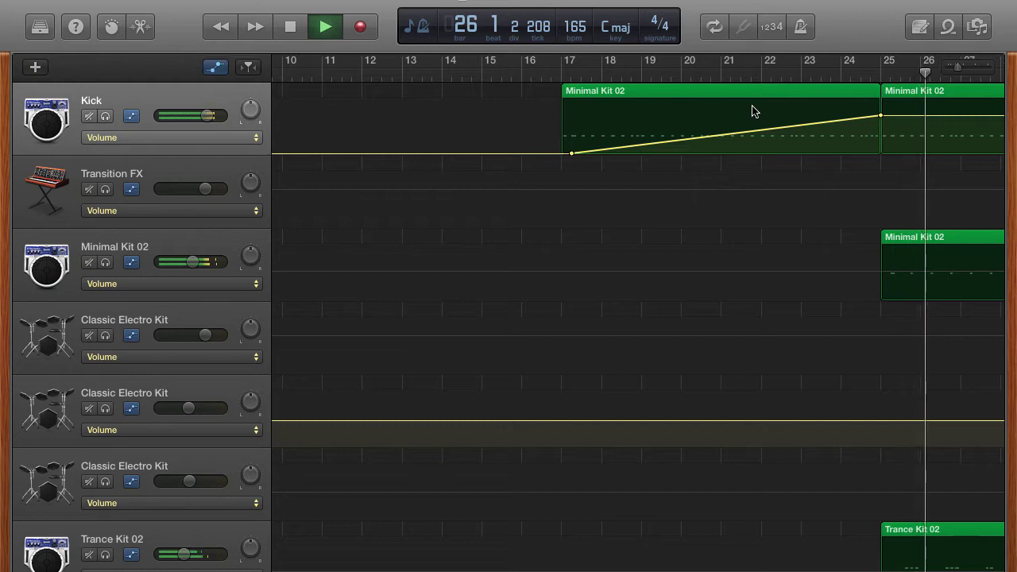
pyautogui.press('space')
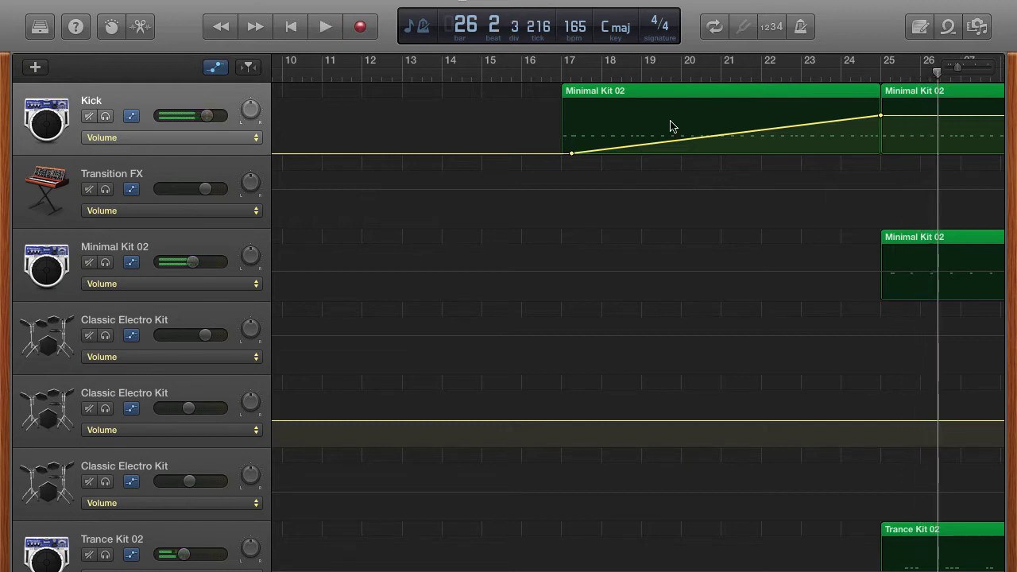
pyautogui.moveTo(571, 157); pyautogui.dragTo(558, 154)
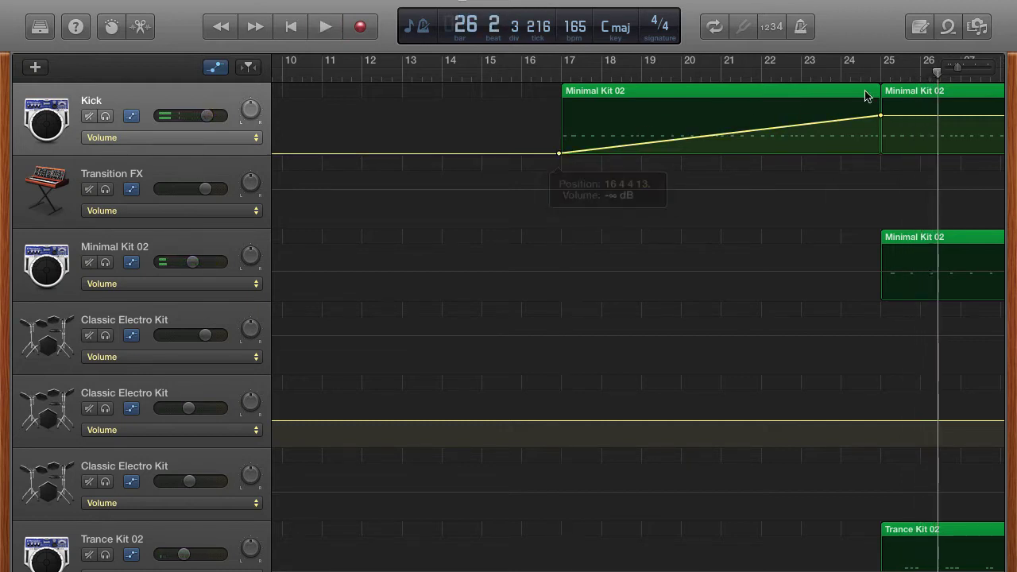
pyautogui.moveTo(879, 117); pyautogui.dragTo(665, 118)
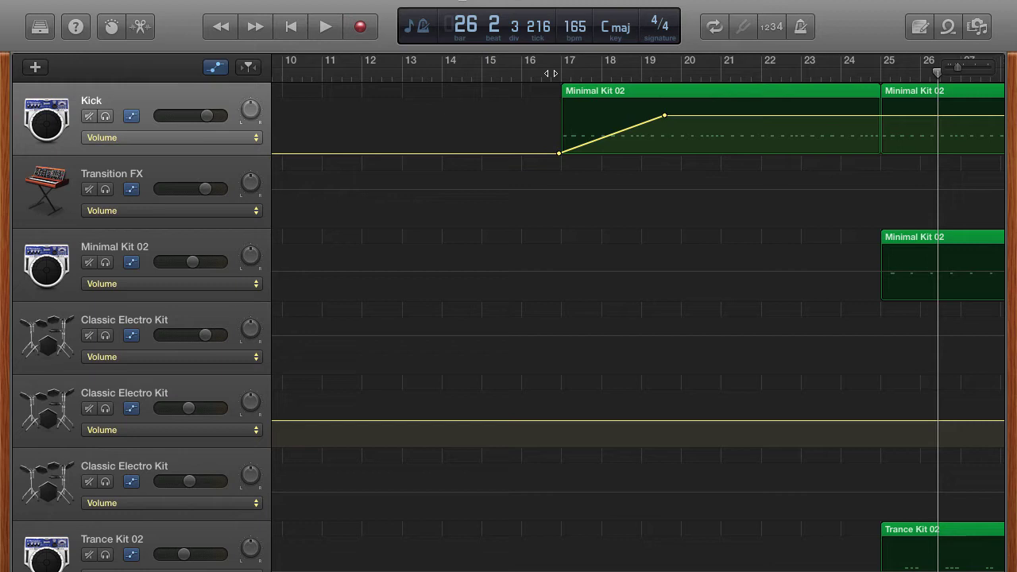
# - Play the fade-in from just before bar 17 and lower the bar 19 volume point slightly
pyautogui.click(551, 71)
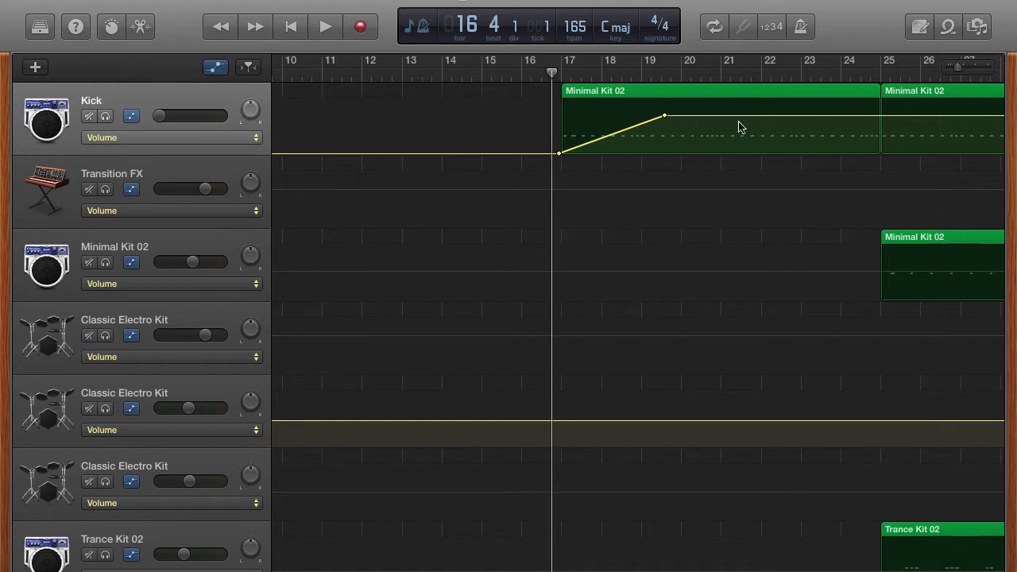
pyautogui.press('space')
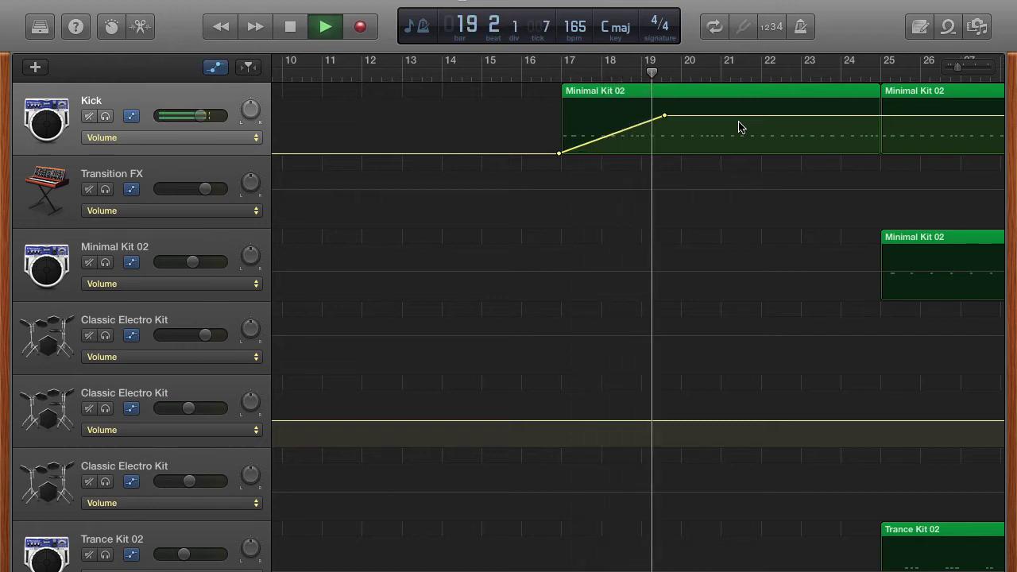
pyautogui.press('space')
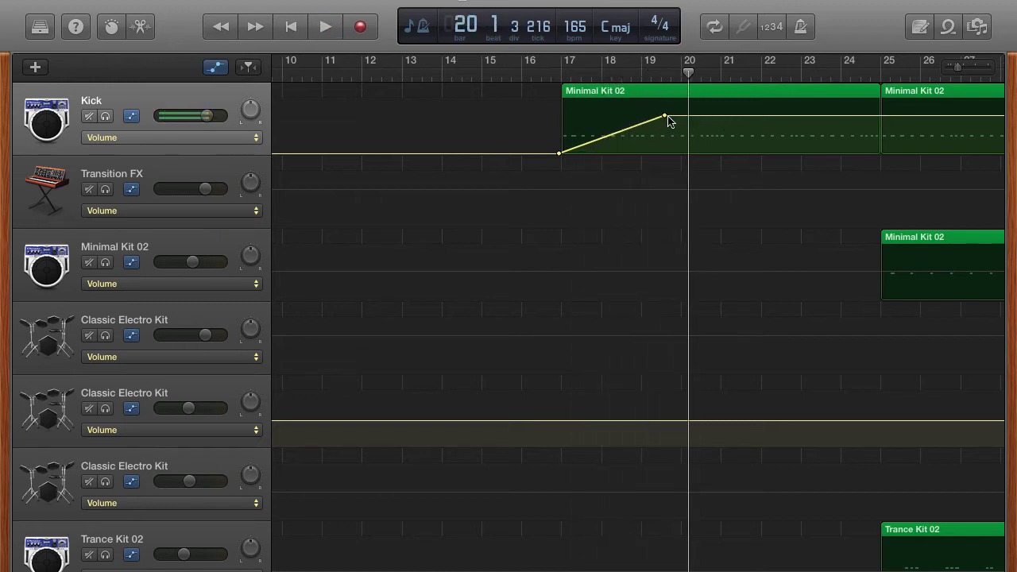
pyautogui.moveTo(664, 116); pyautogui.dragTo(664, 117)
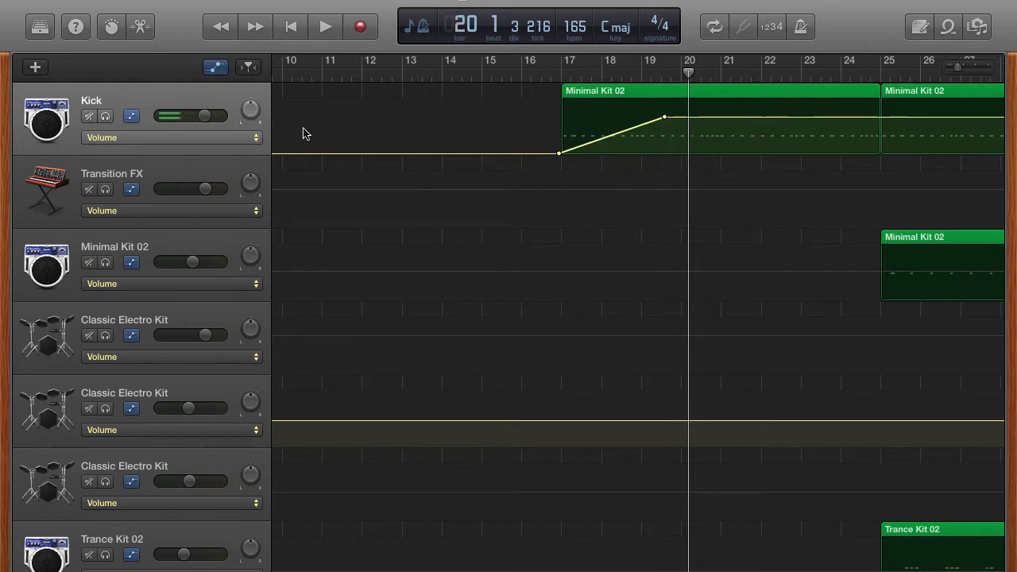
# - Choose Pan from the Kick track's automation parameter menu in place of Volume
pyautogui.click(254, 141)
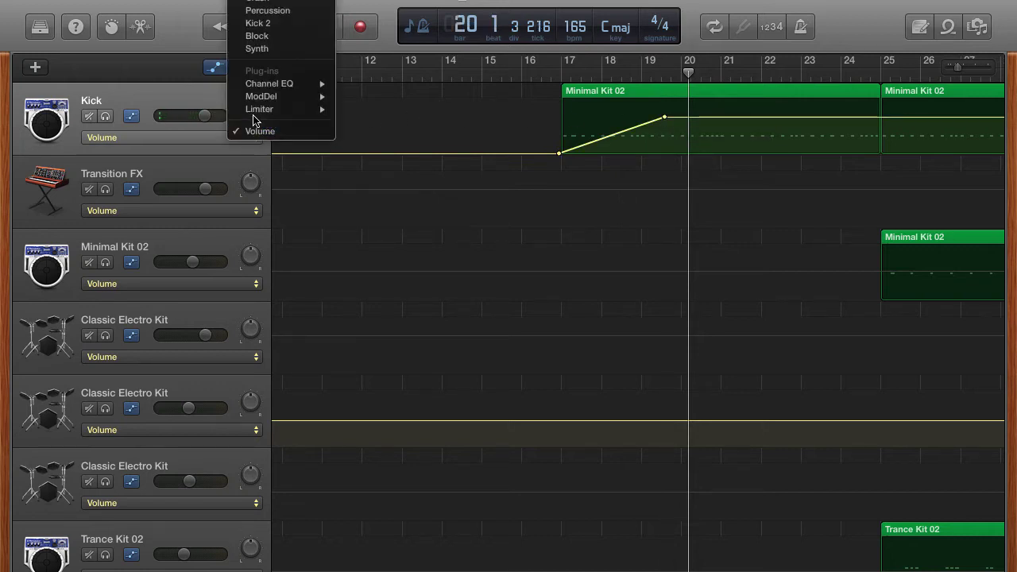
pyautogui.scroll(5, 256, 123)
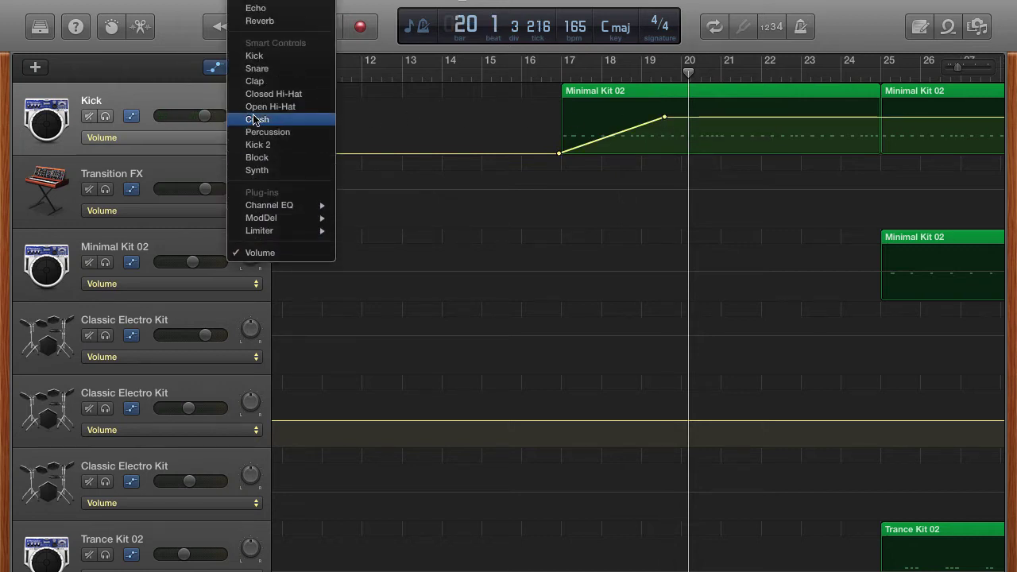
pyautogui.click(251, 4)
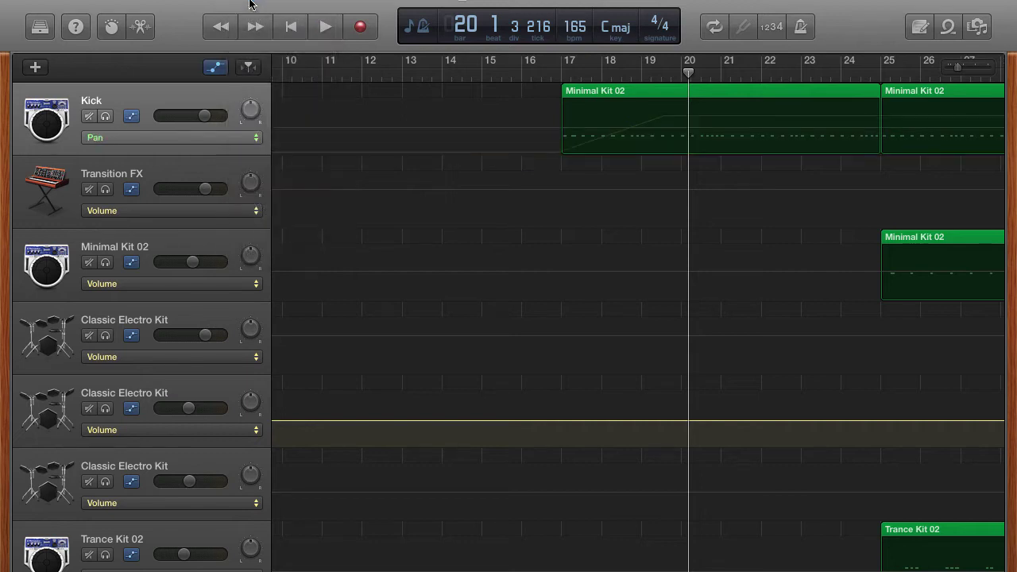
# - Add Kick pan points, setting the start and bar 17 points to -64 and the bar 19 point to +63
pyautogui.click(561, 127)
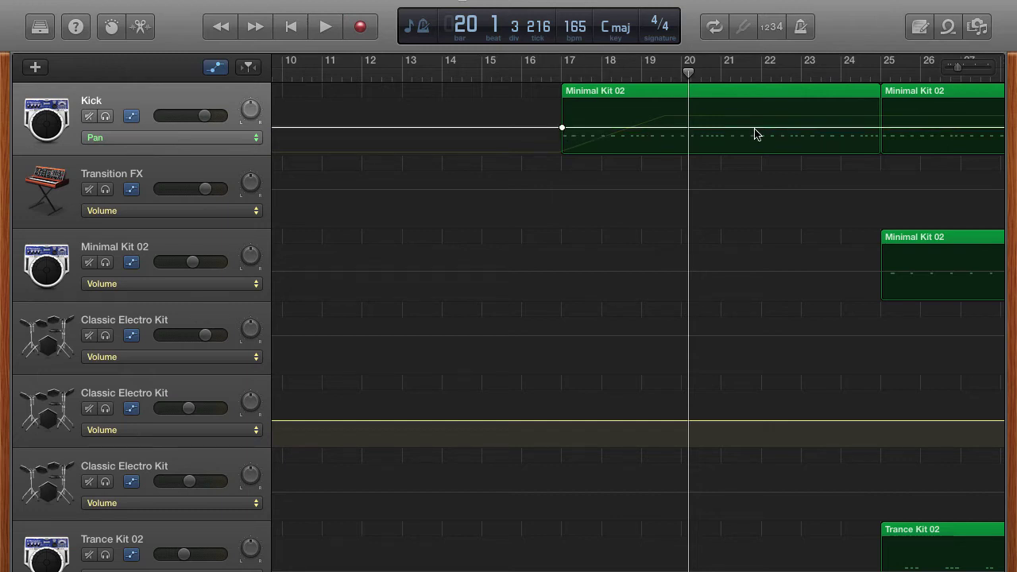
pyautogui.click(666, 128)
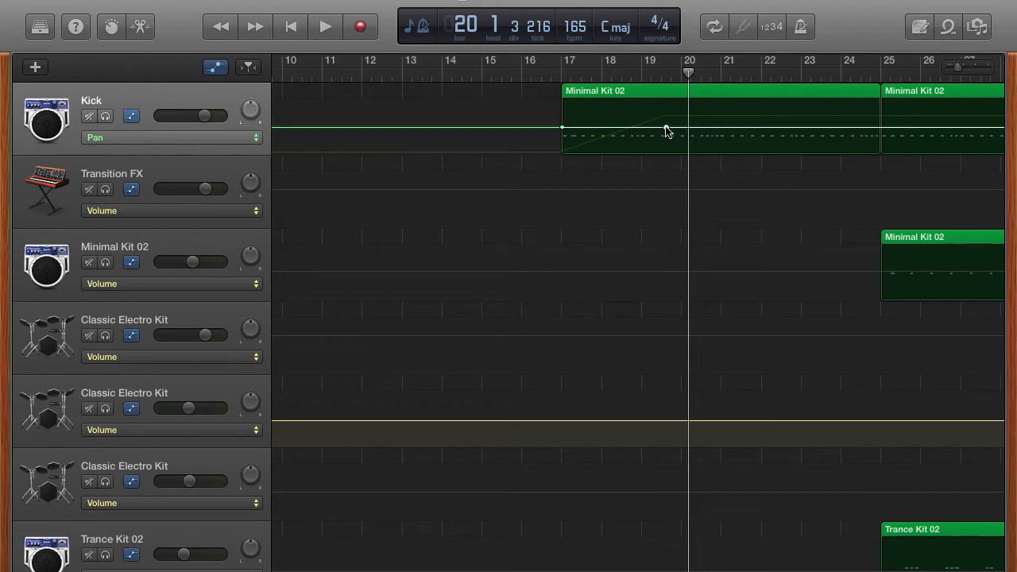
pyautogui.moveTo(562, 128); pyautogui.dragTo(562, 101)
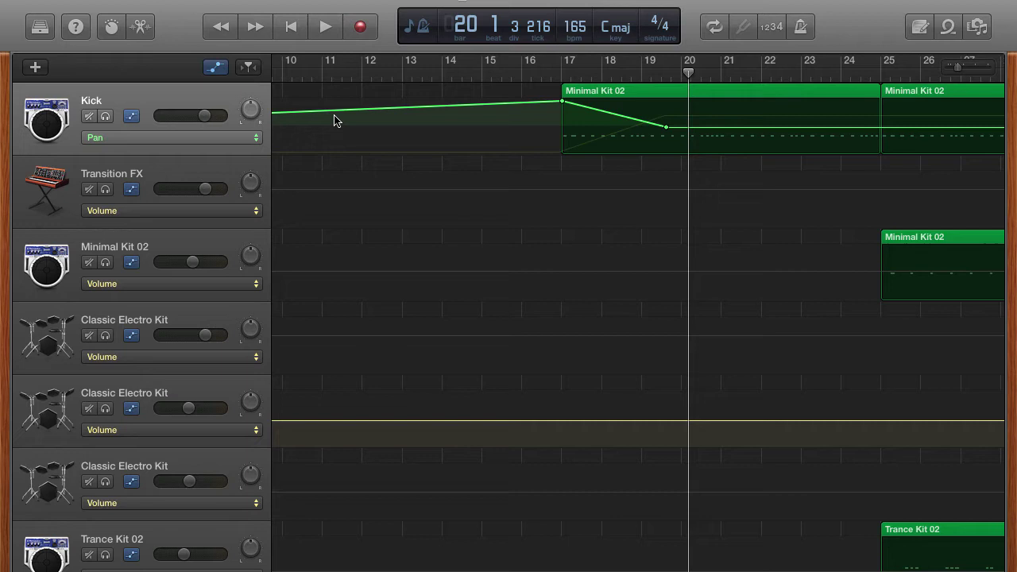
pyautogui.hscroll(-10, 325, 119)
pyautogui.moveTo(280, 128); pyautogui.dragTo(280, 100)
pyautogui.hscroll(15, 529, 122)
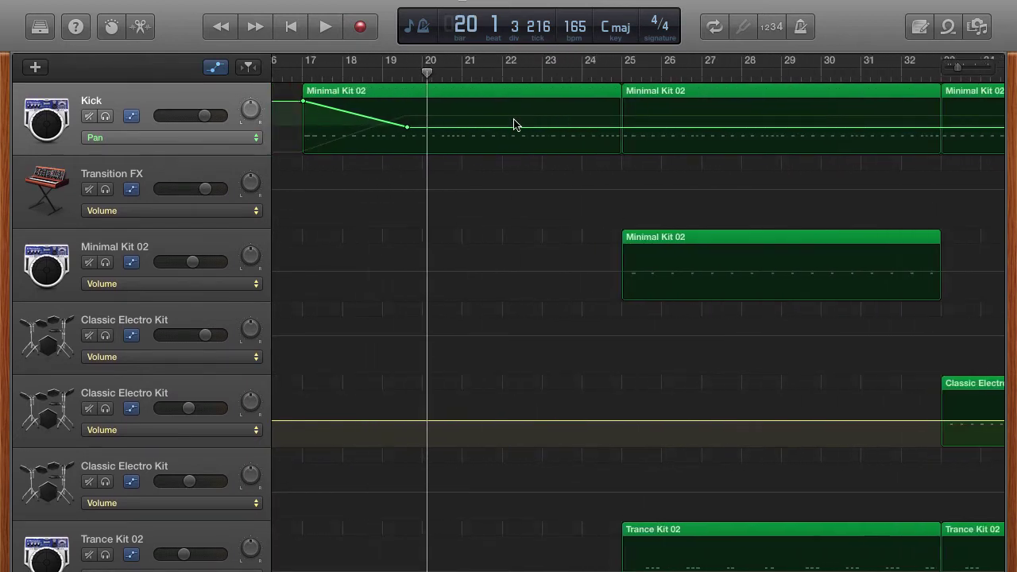
pyautogui.hscroll(-3, 477, 131)
pyautogui.moveTo(435, 131)
pyautogui.mouseDown()
pyautogui.moveTo(434, 158)
pyautogui.moveTo(410, 158)
pyautogui.moveTo(441, 158)
pyautogui.moveTo(401, 159)
pyautogui.moveTo(452, 144)
pyautogui.moveTo(450, 119)
pyautogui.mouseUp()
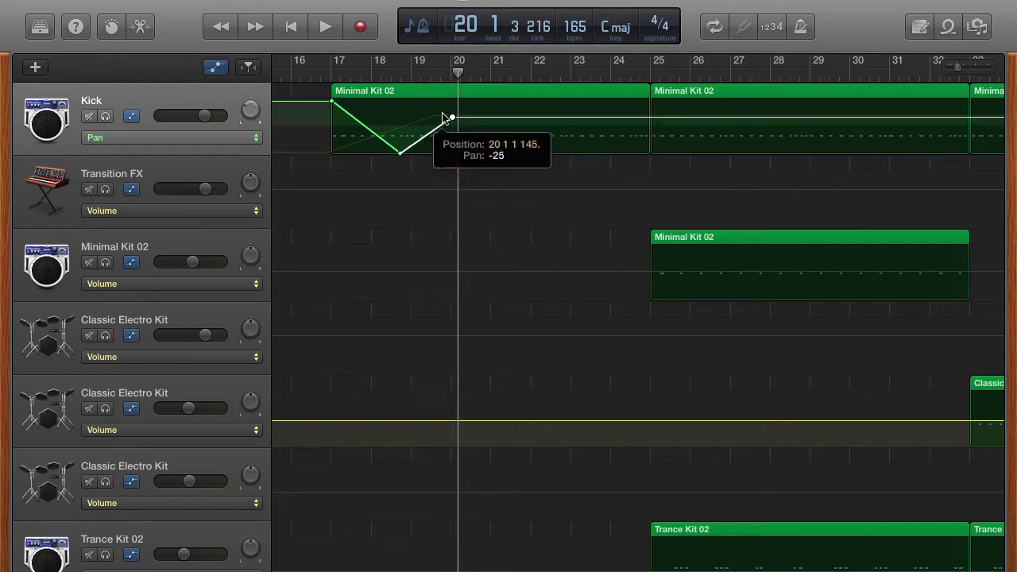
pyautogui.hscroll(-5, 537, 139)
pyautogui.hscroll(-2, 538, 139)
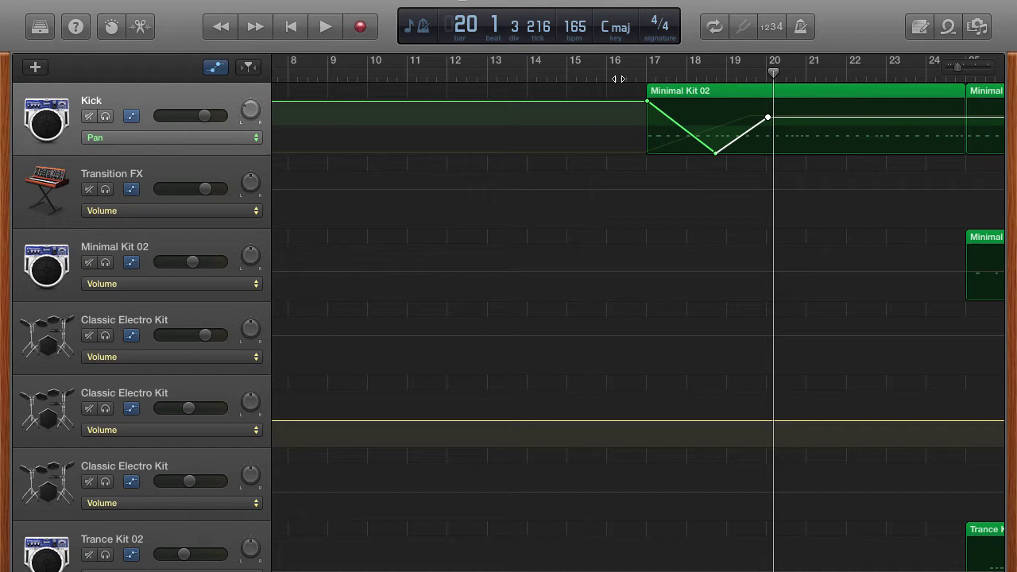
# - Set playback to bar 16 and move the Kick volume fade-in's end point to bar 20
pyautogui.click(616, 77)
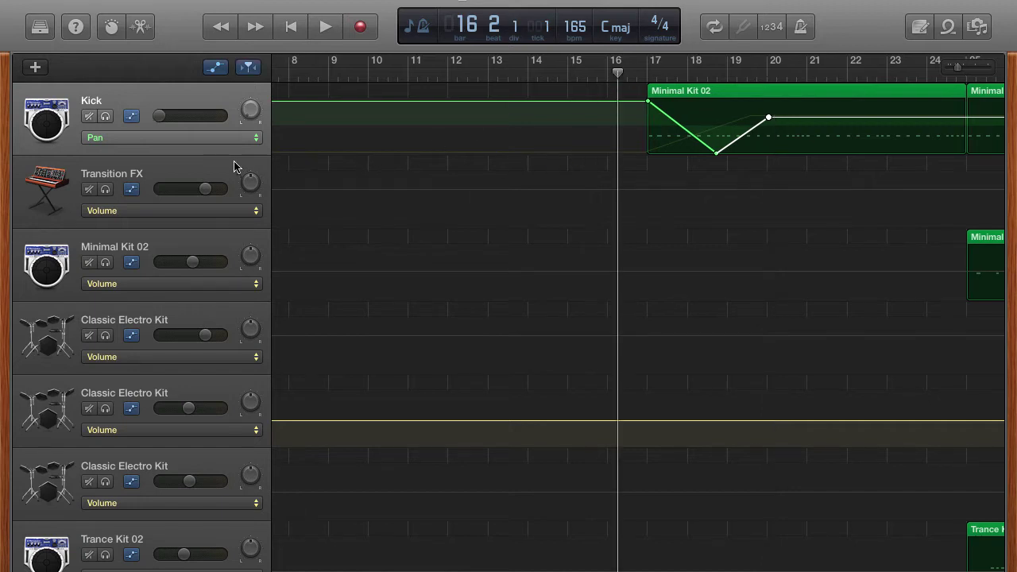
pyautogui.click(224, 136)
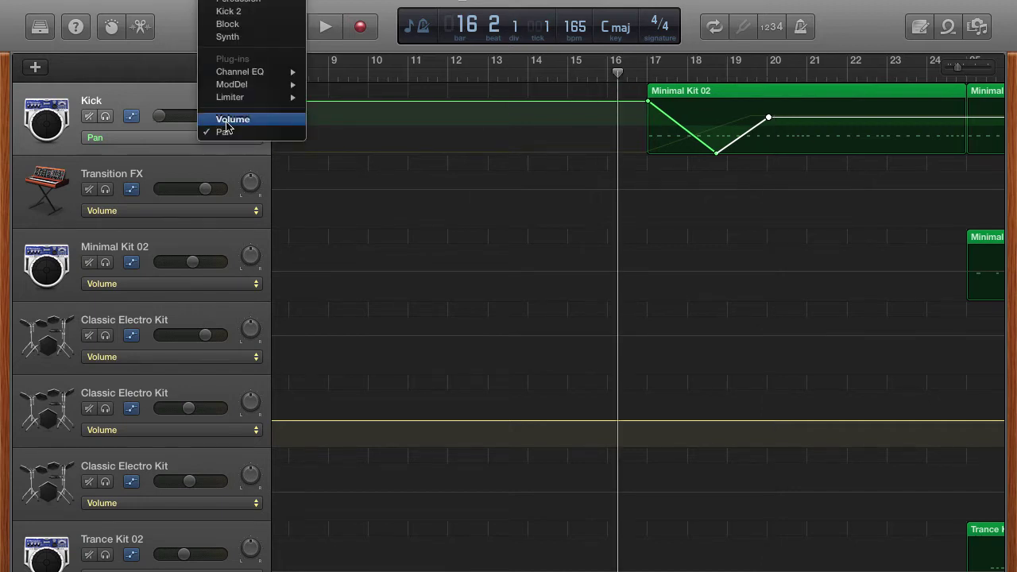
pyautogui.click(230, 119)
pyautogui.moveTo(750, 118)
pyautogui.mouseDown()
pyautogui.moveTo(799, 118)
pyautogui.moveTo(768, 118)
pyautogui.mouseUp()
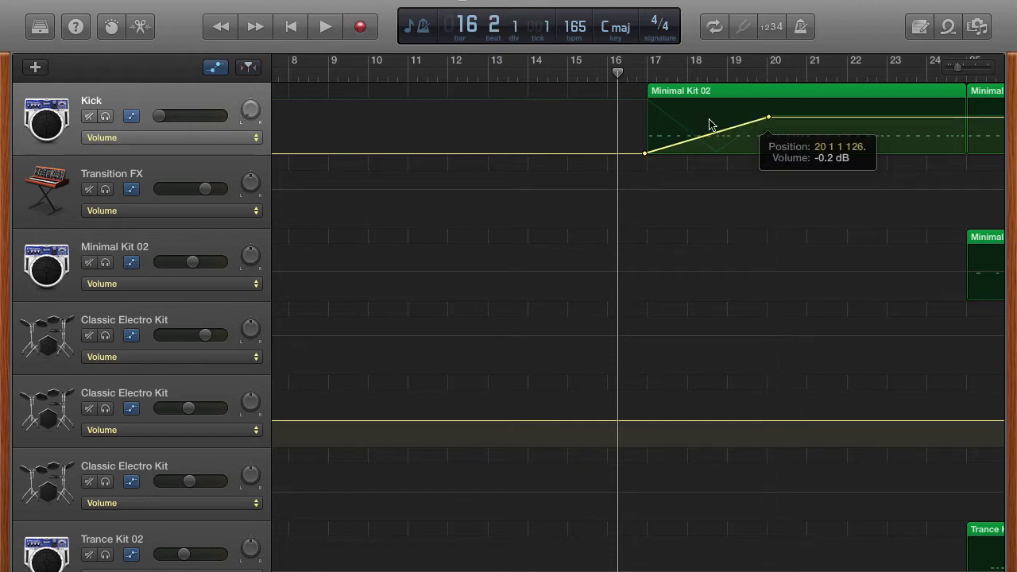
# - Switch the Kick lane back to Pan and play the pan sweep from bar 16
pyautogui.click(139, 140)
pyautogui.click(139, 144)
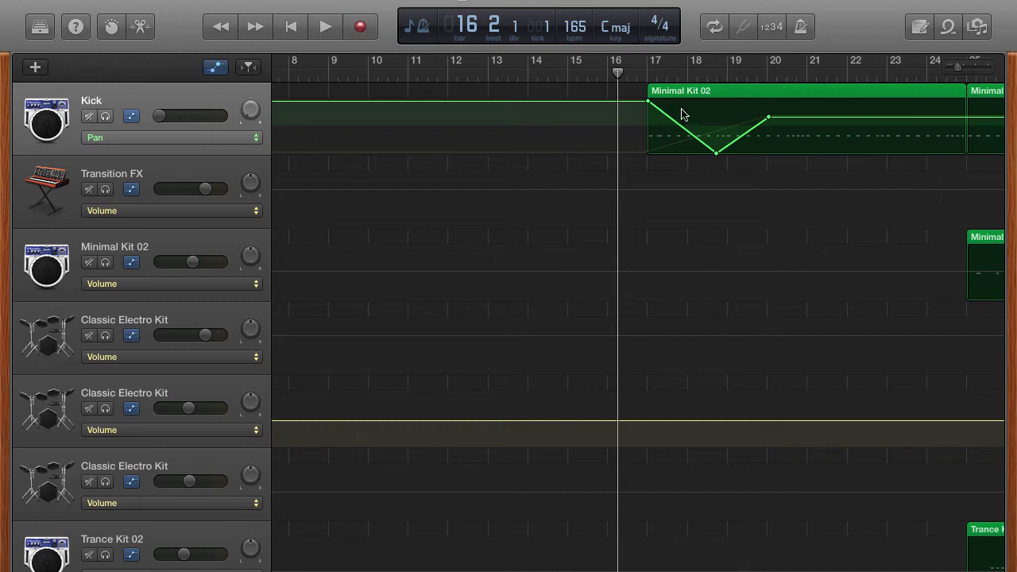
pyautogui.press('space')
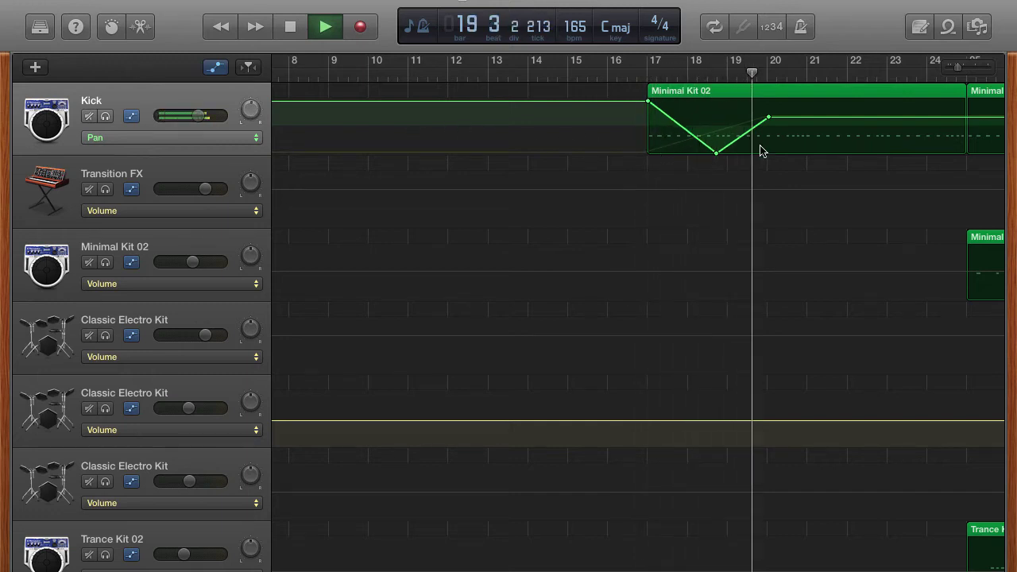
# - Shift the Kick pan points later: sweep start near bar 20, dip near bar 22, return at bar 24
pyautogui.press('space')
pyautogui.moveTo(768, 118); pyautogui.dragTo(940, 118)
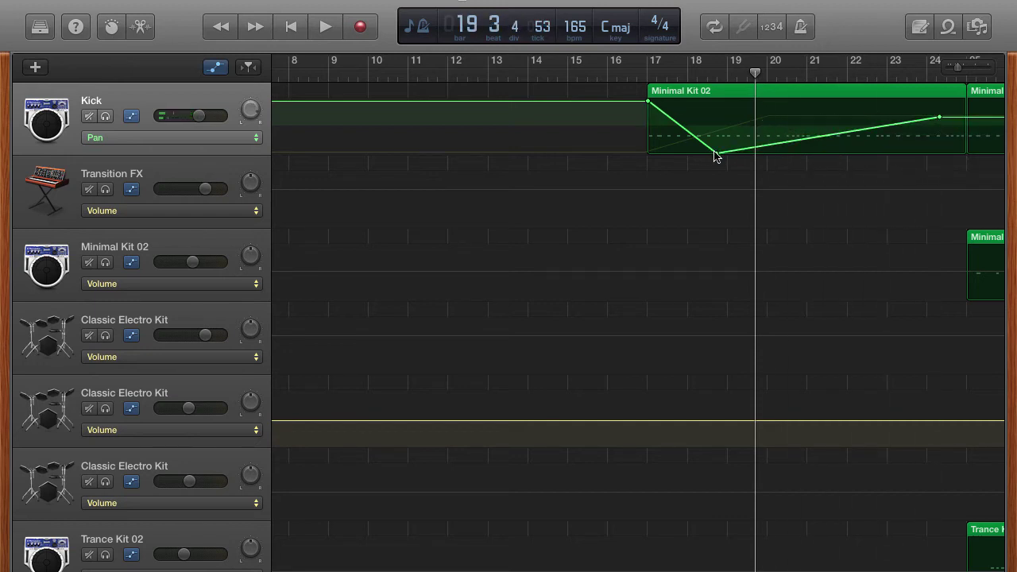
pyautogui.moveTo(715, 155); pyautogui.dragTo(863, 153)
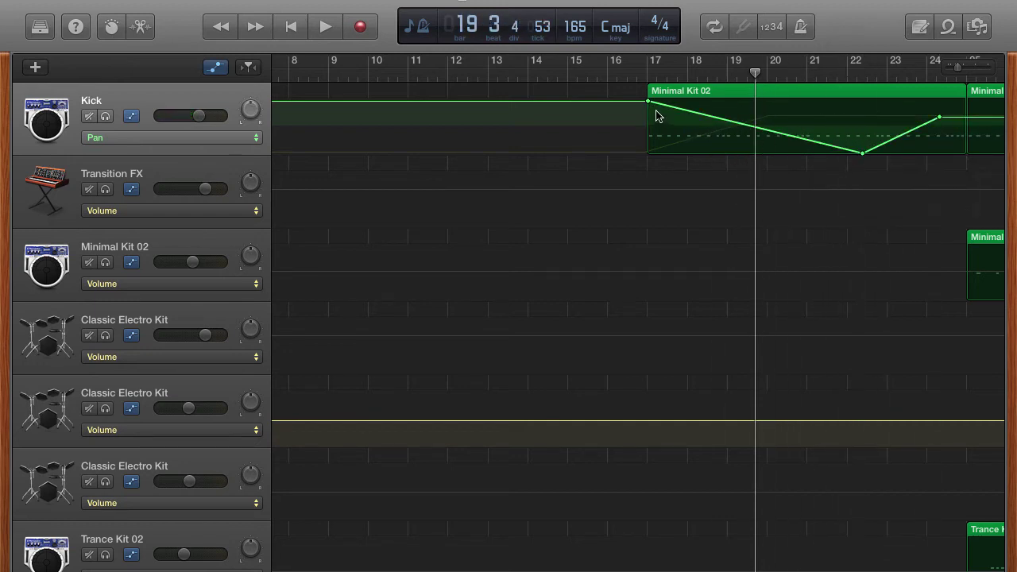
pyautogui.moveTo(650, 101); pyautogui.dragTo(749, 102)
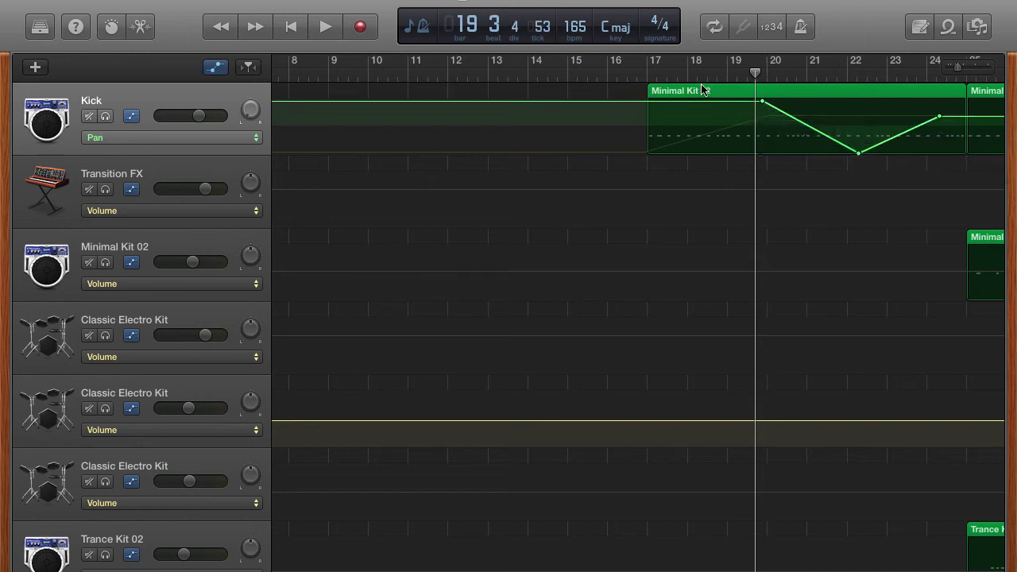
# - Play the revised pan sweep from just before bar 17 and nudge the pan dip slightly later
pyautogui.click(633, 77)
pyautogui.press('space')
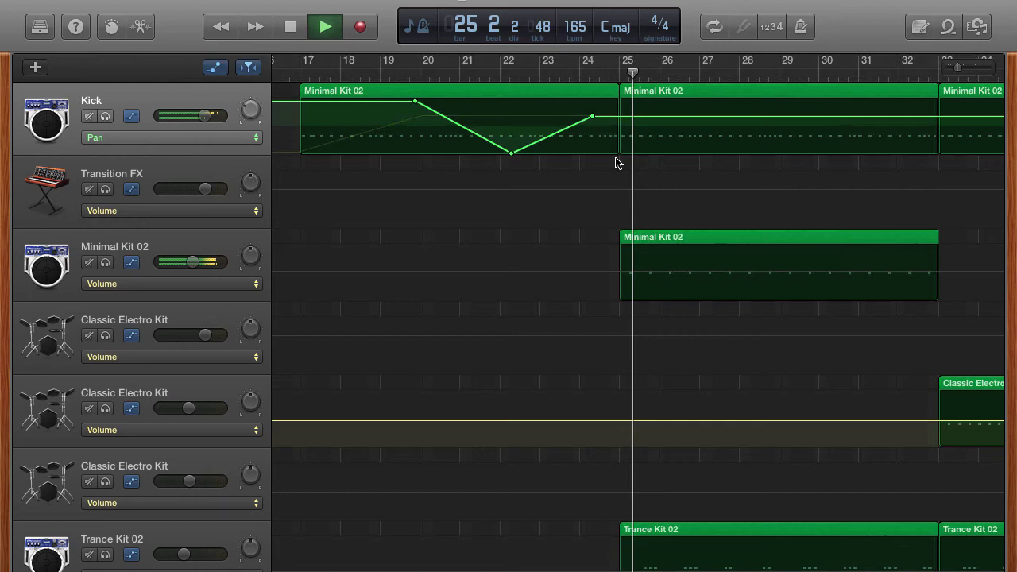
pyautogui.press('space')
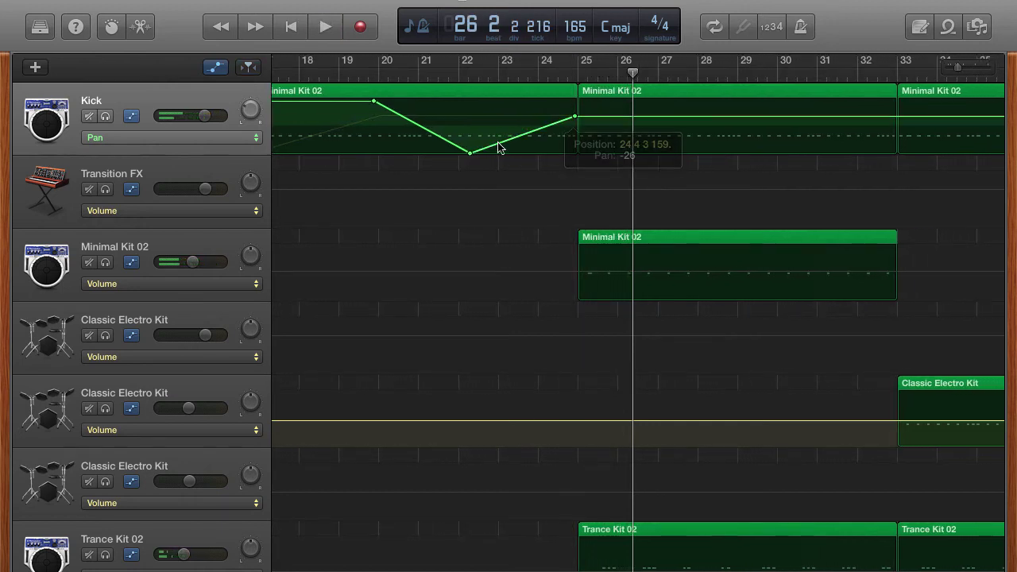
pyautogui.moveTo(469, 154); pyautogui.dragTo(482, 153)
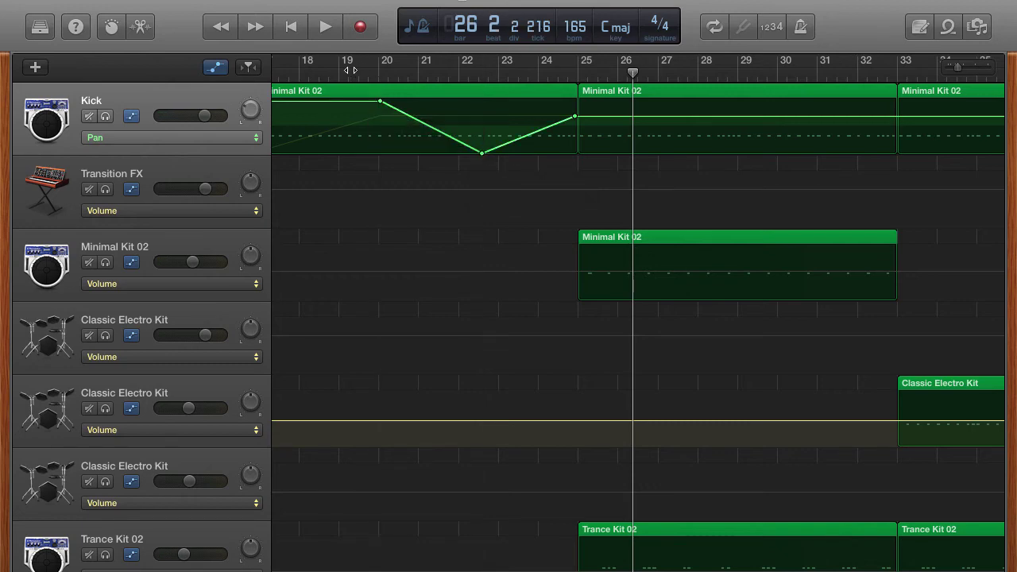
pyautogui.hscroll(-3, 353, 72)
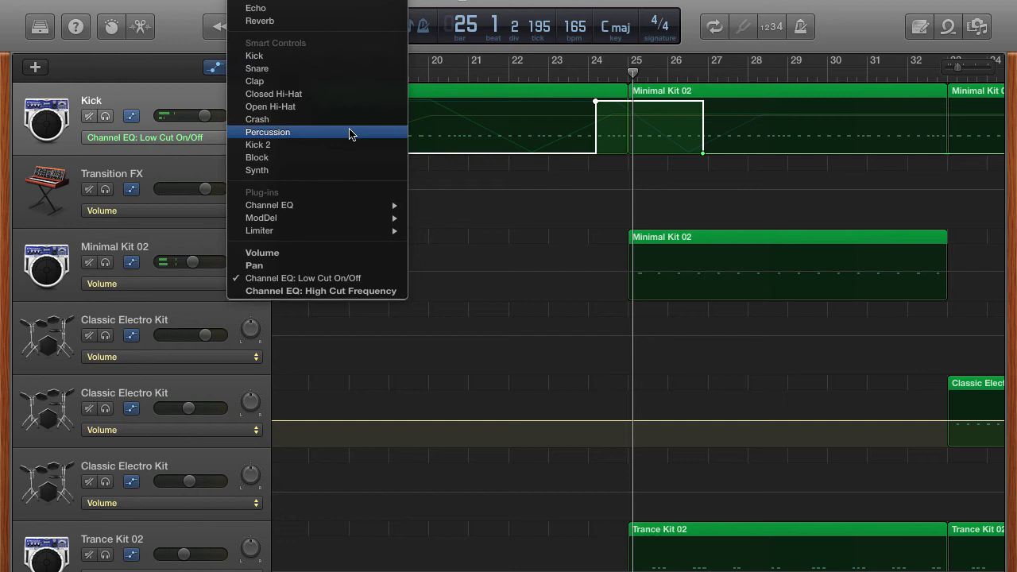
# - Show the Kick's Reverb automation and raise the point near bar 28 to +1.0 dB
pyautogui.click(301, 21)
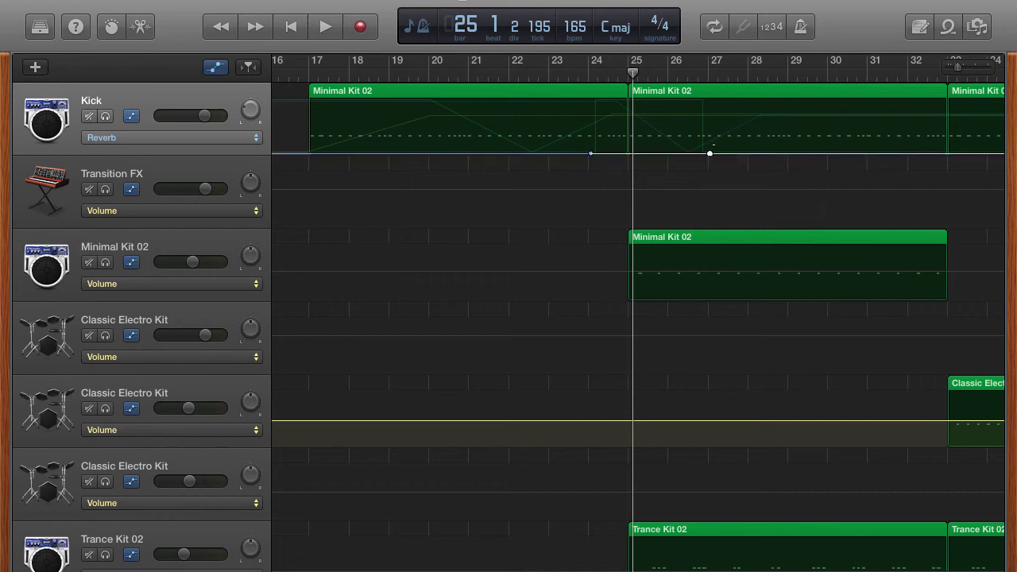
pyautogui.moveTo(710, 153); pyautogui.dragTo(767, 116)
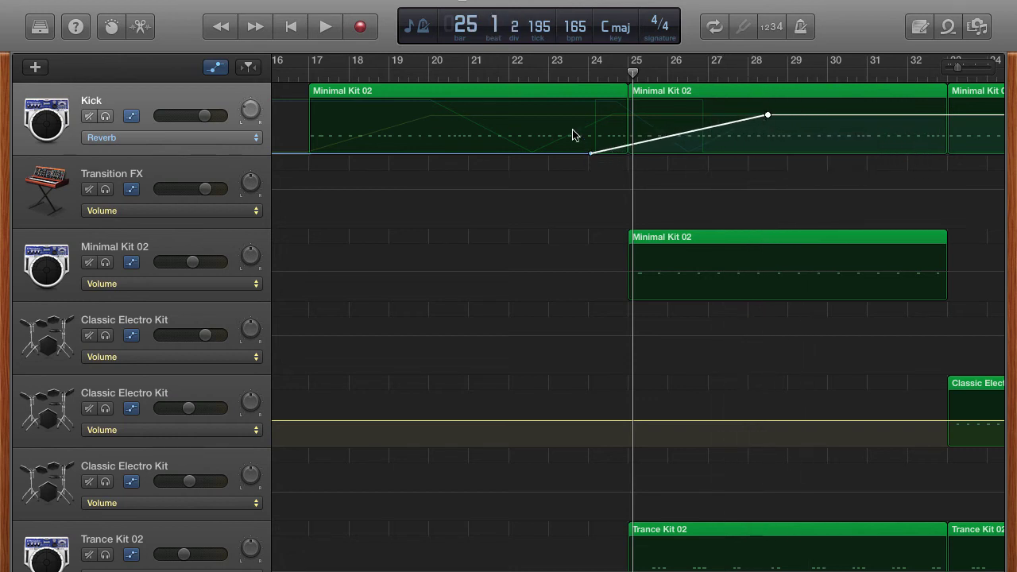
pyautogui.click(507, 73)
# - Bring the Kick reverb back down by bar 34 and audition the rise and fall from bar 24
pyautogui.press('space')
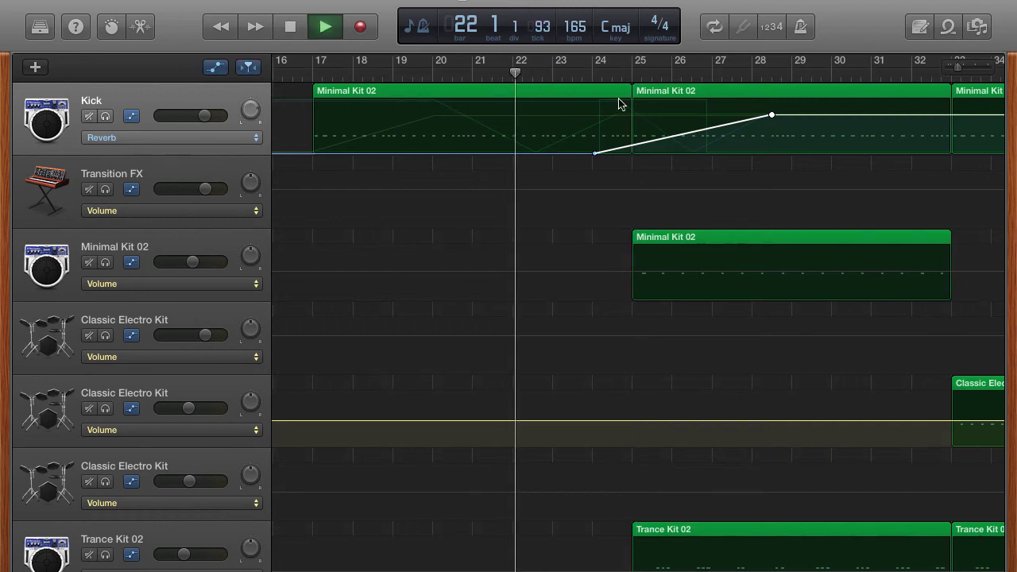
pyautogui.hscroll(-2, 697, 170)
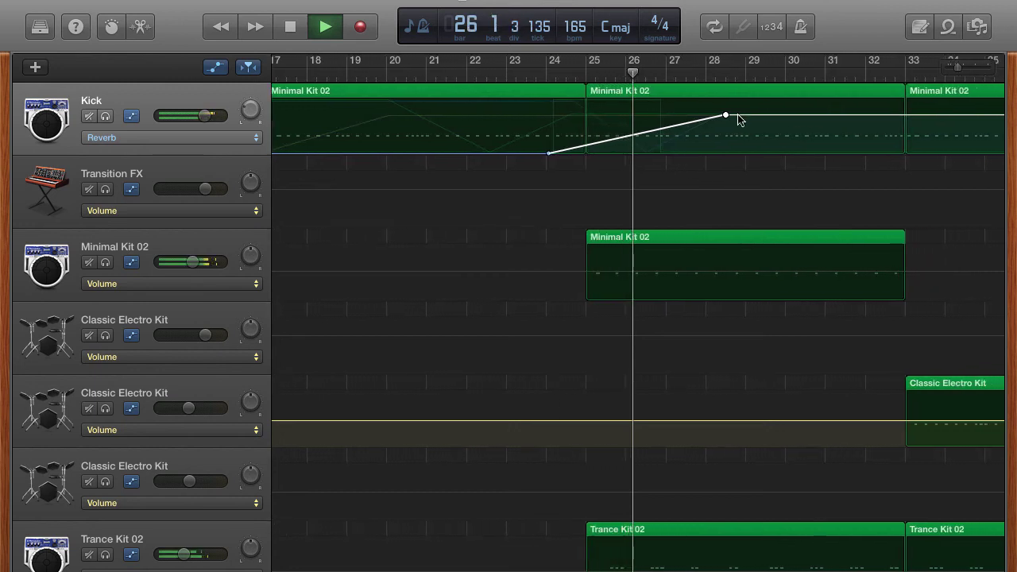
pyautogui.moveTo(699, 113); pyautogui.dragTo(693, 109)
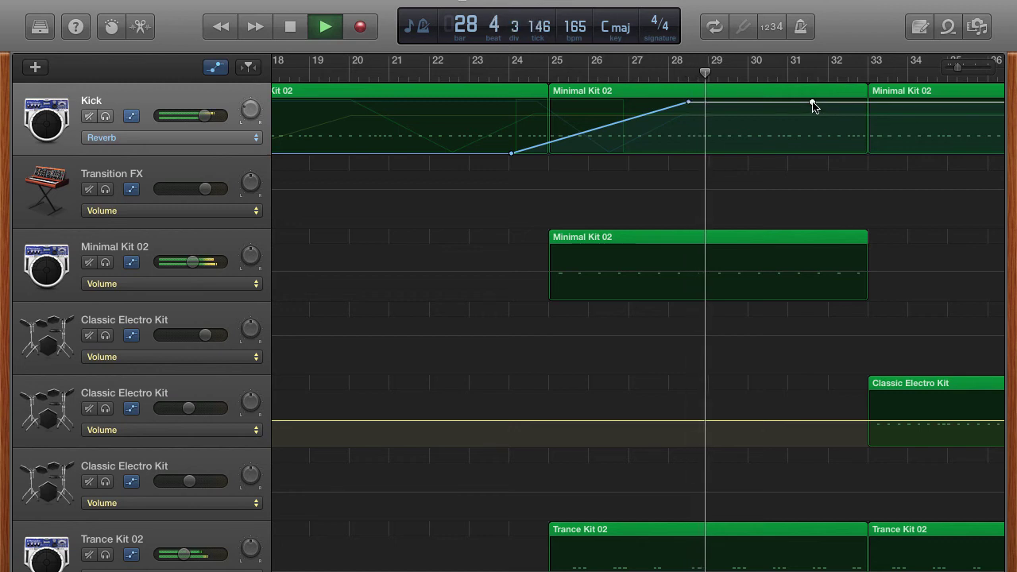
pyautogui.moveTo(812, 104); pyautogui.dragTo(920, 153)
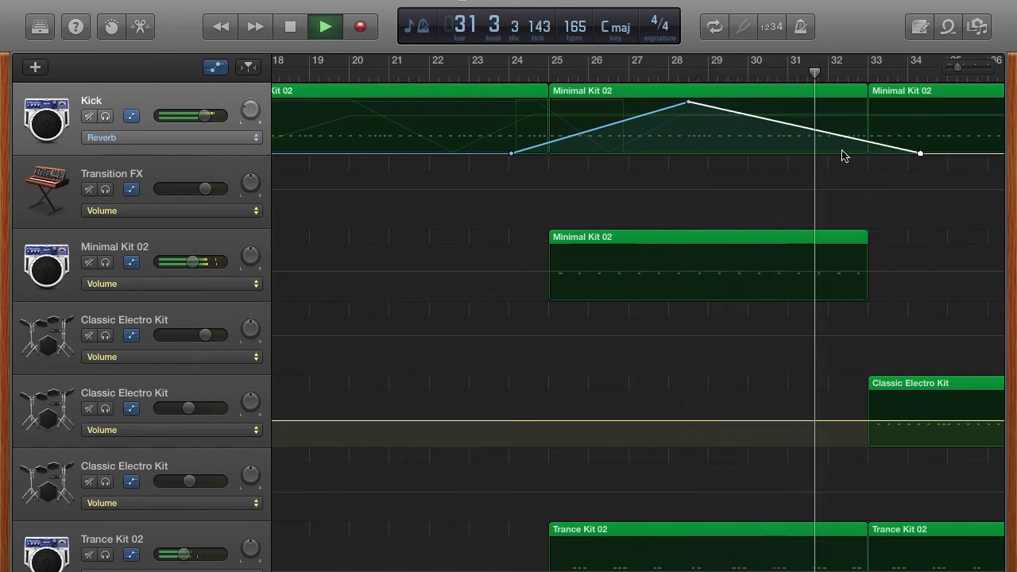
pyautogui.click(495, 77)
pyautogui.press('space')
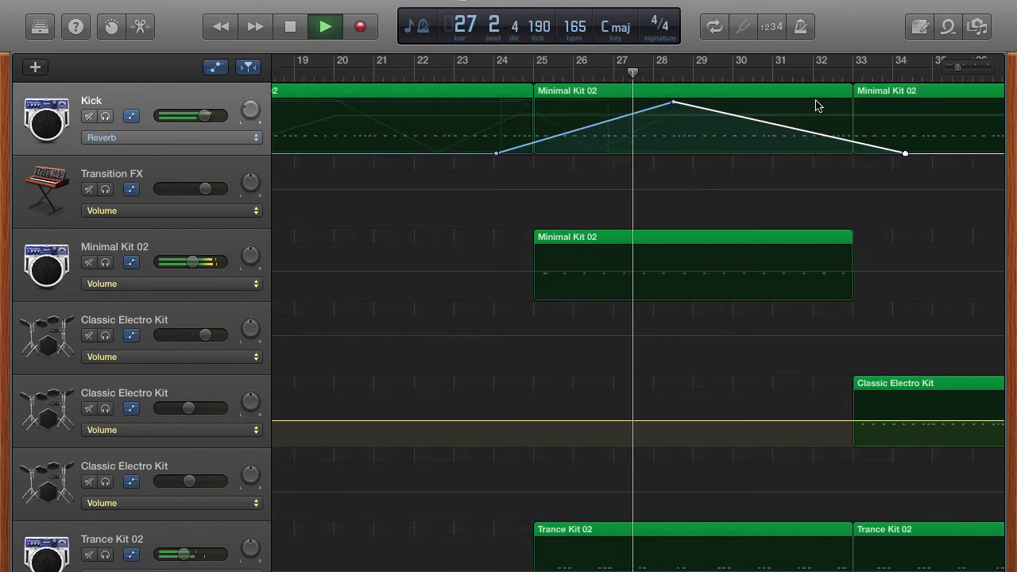
pyautogui.press('space')
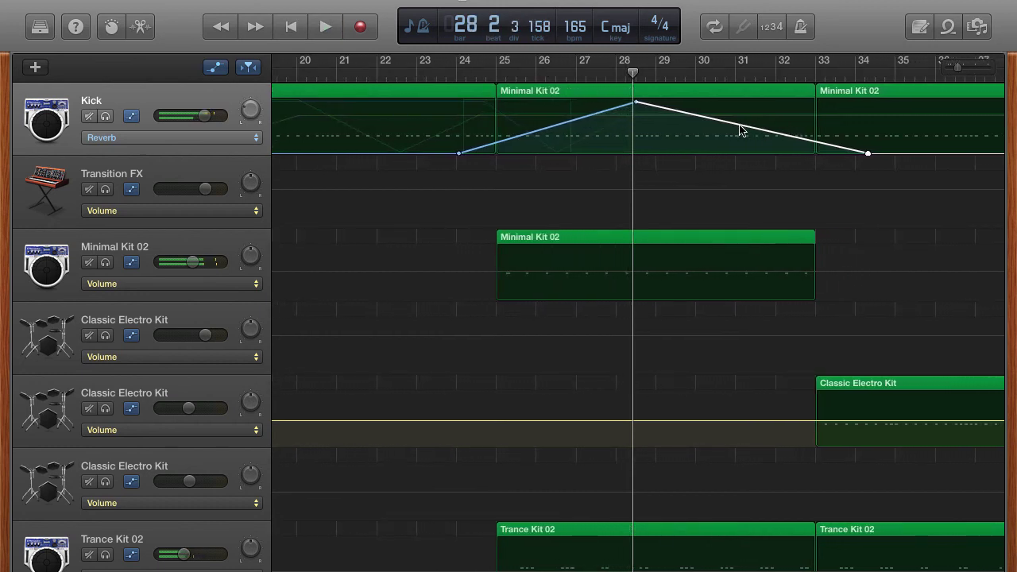
# - Hold the reverb level through bar 31, then lower and level the bar 28 and 31 points
pyautogui.moveTo(739, 129); pyautogui.dragTo(740, 101)
pyautogui.press('space')
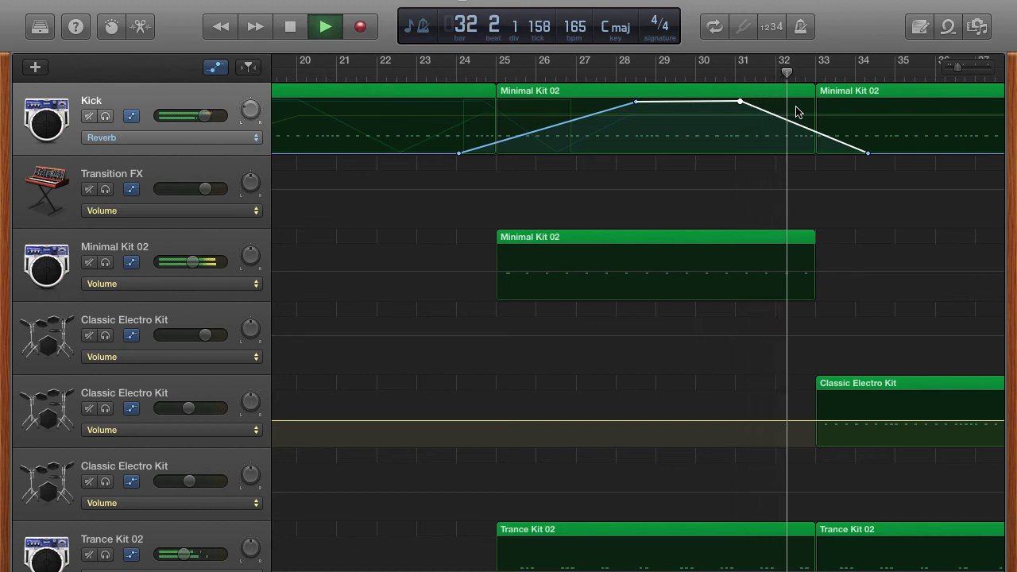
pyautogui.press('space')
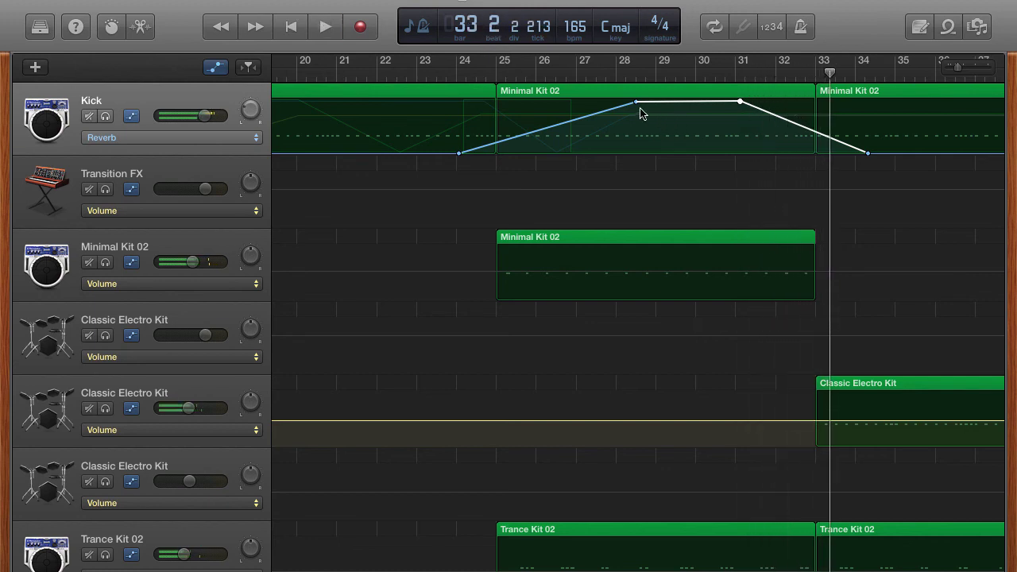
pyautogui.moveTo(638, 107); pyautogui.dragTo(635, 114)
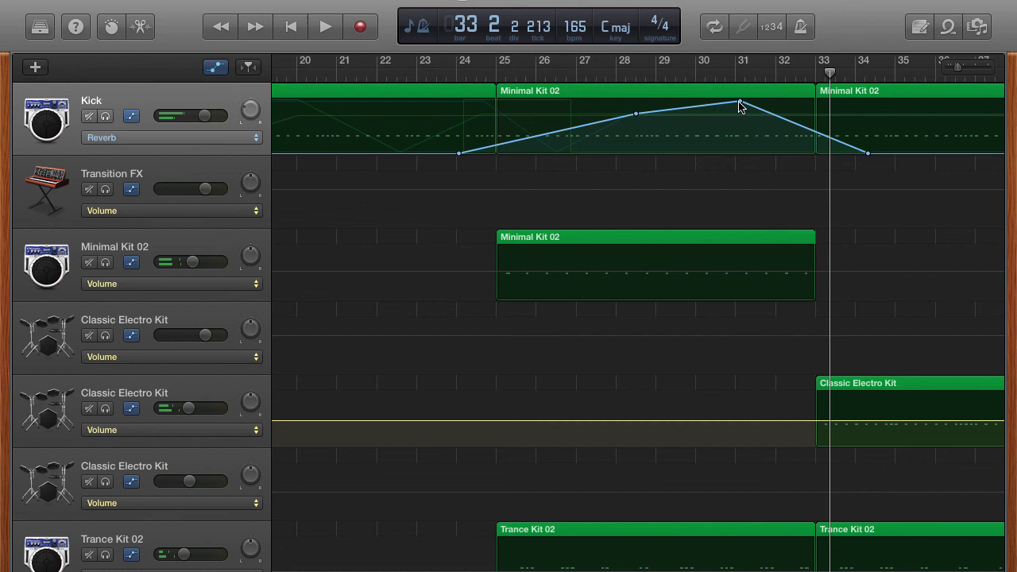
pyautogui.moveTo(739, 103); pyautogui.dragTo(739, 116)
pyautogui.moveTo(632, 117); pyautogui.dragTo(636, 116)
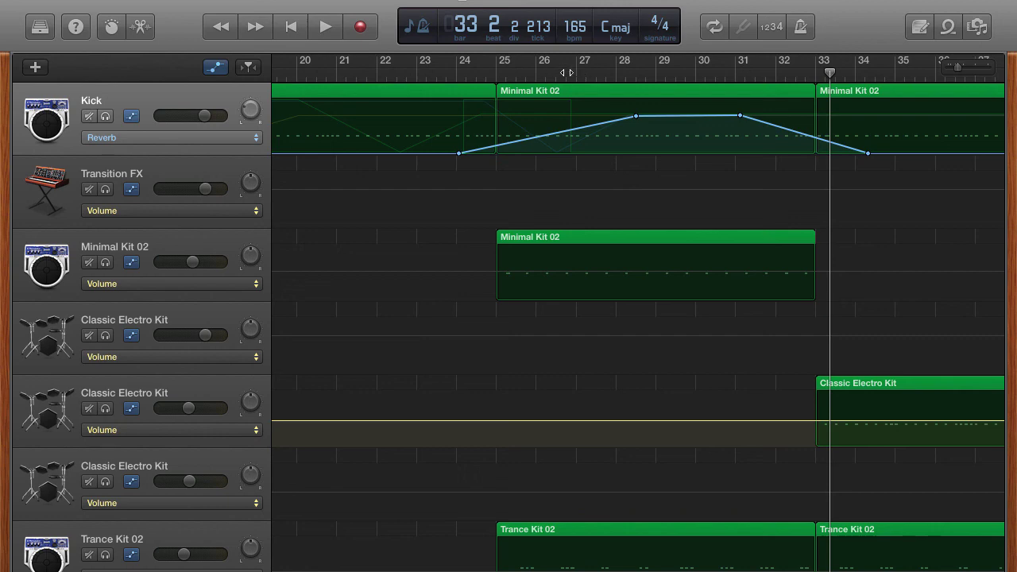
# - Review the Kick's fade, pan and reverb automation, then hide all automation lanes
pyautogui.hscroll(20, 763, 94)
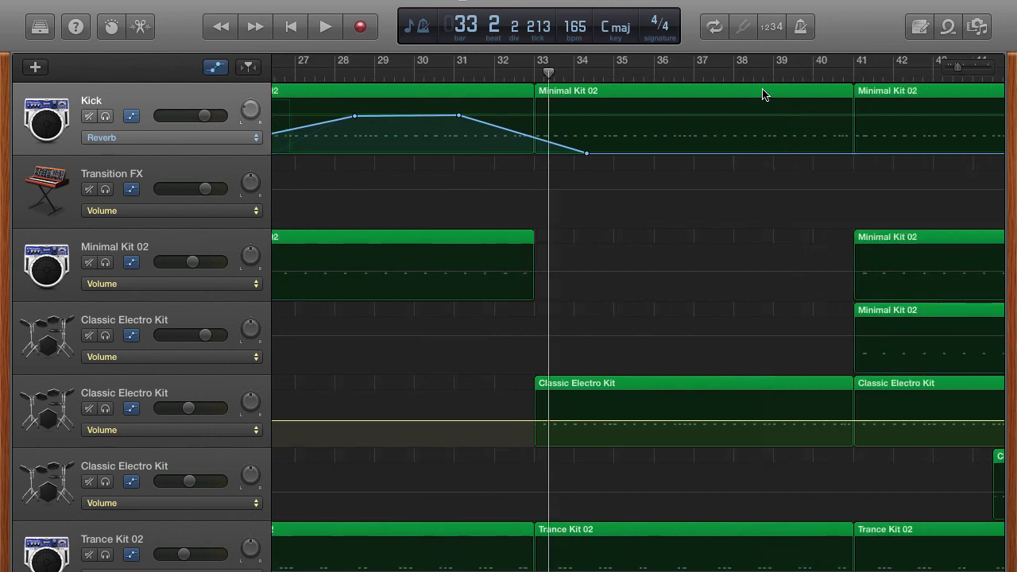
pyautogui.hscroll(20, 740, 99)
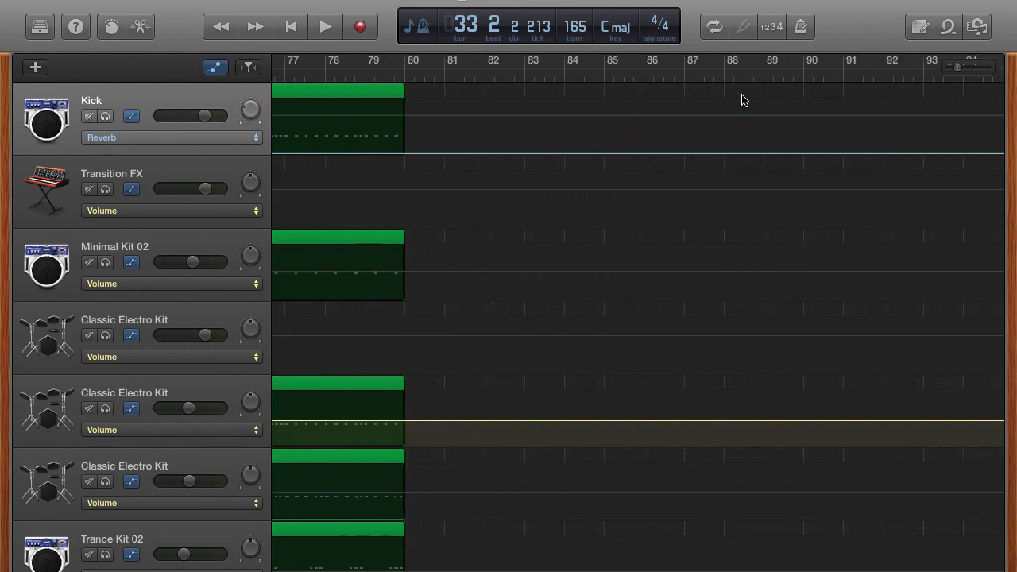
pyautogui.hscroll(-20, 735, 99)
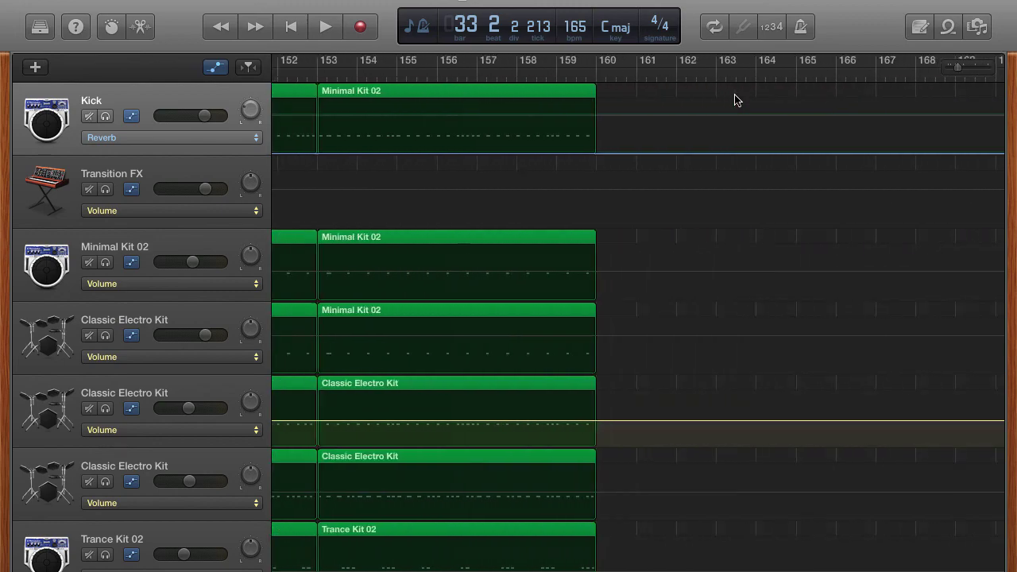
pyautogui.hscroll(-20, 732, 94)
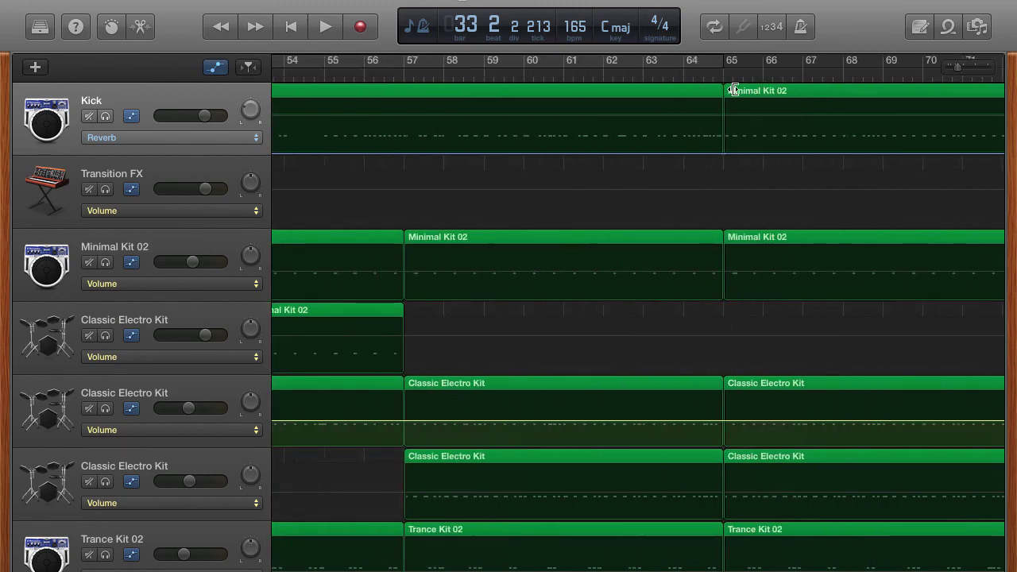
pyautogui.hscroll(3, 730, 93)
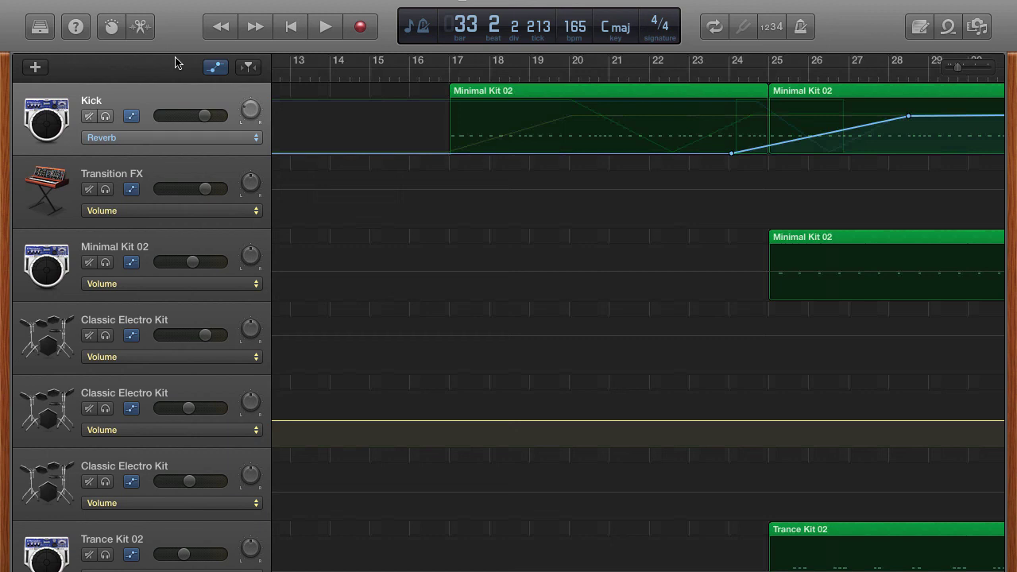
pyautogui.click(215, 69)
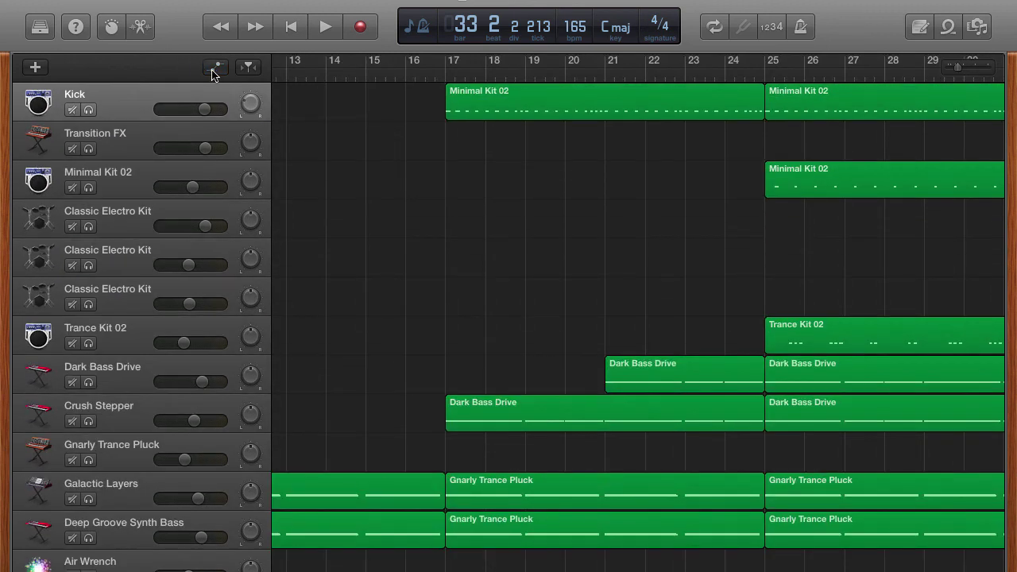